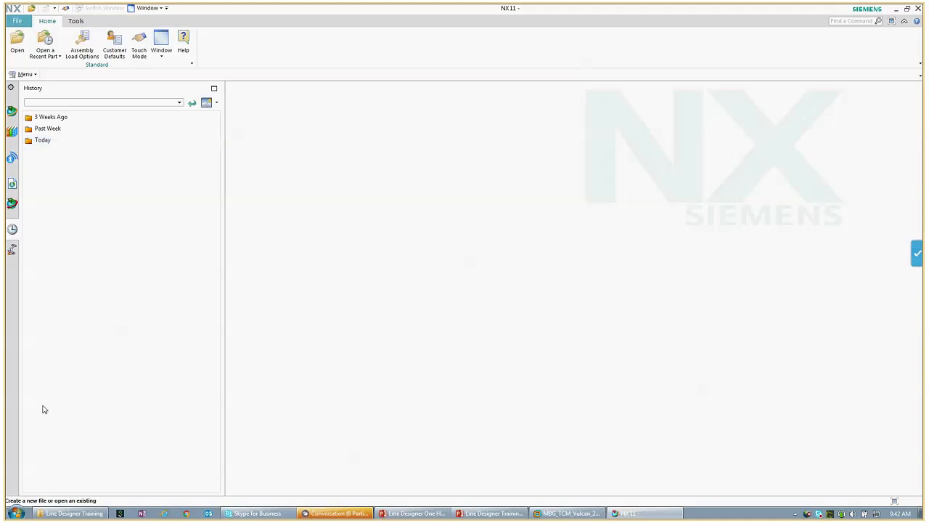
# Step: Open the Windows Start menu to reach NX 11.0 Managed
pyautogui.click(16, 514)
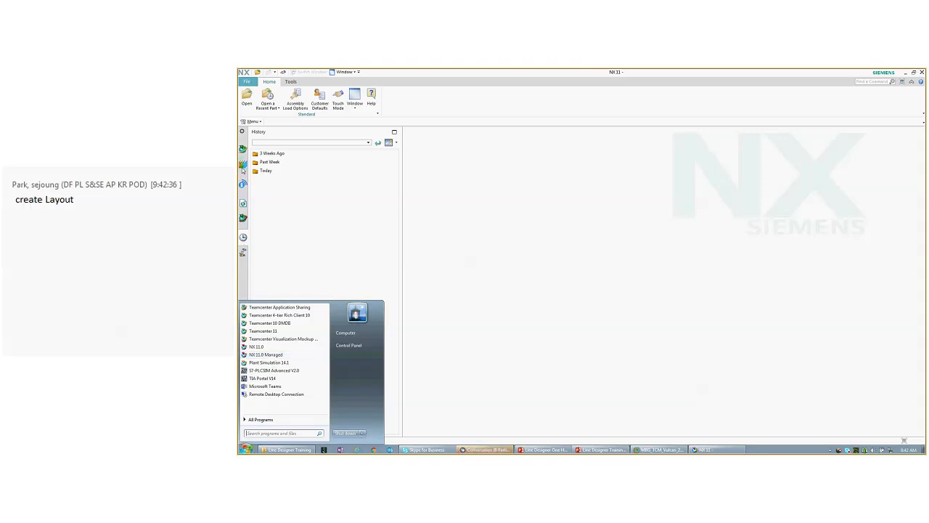
# Step: Show the Reuse Library and review Classification Root's Application Task list in Reuse Library Management
pyautogui.click(243, 165)
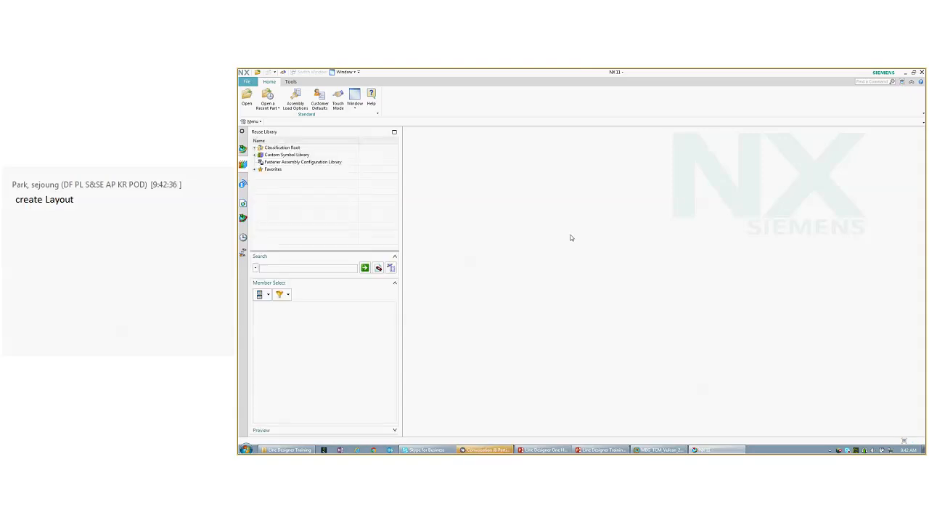
pyautogui.rightClick(347, 185)
pyautogui.click(354, 187)
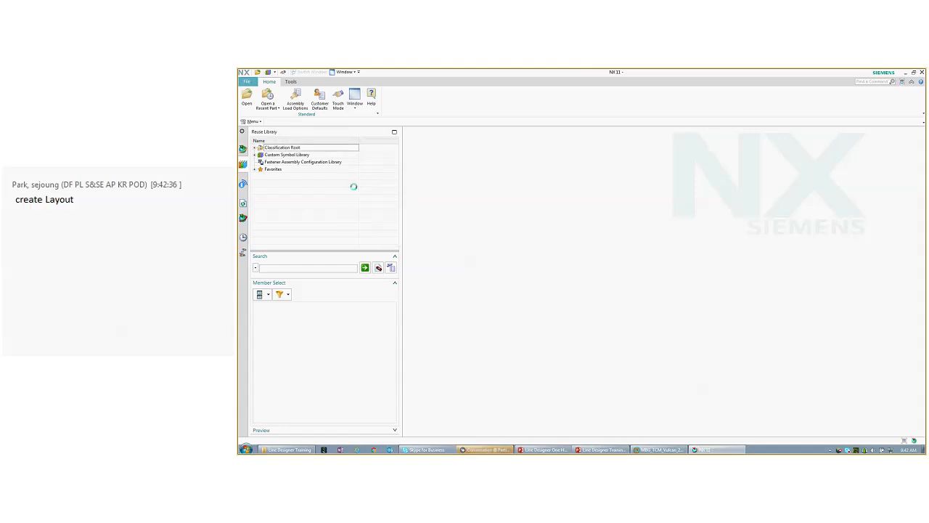
pyautogui.click(373, 191)
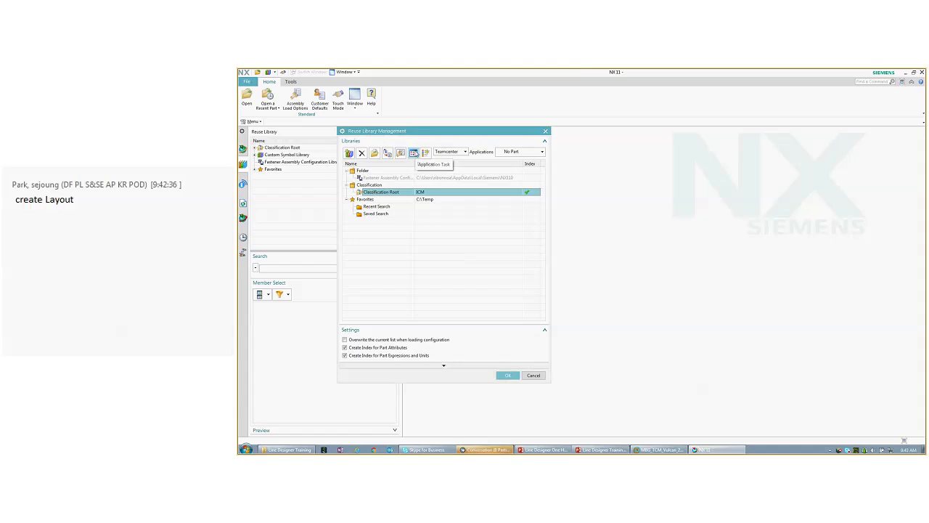
pyautogui.click(413, 153)
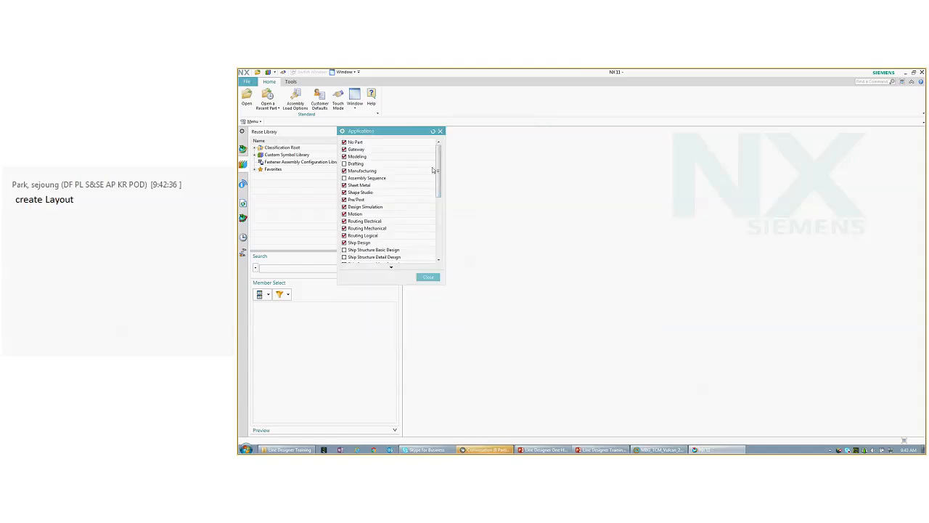
pyautogui.moveTo(438, 170); pyautogui.dragTo(438, 221)
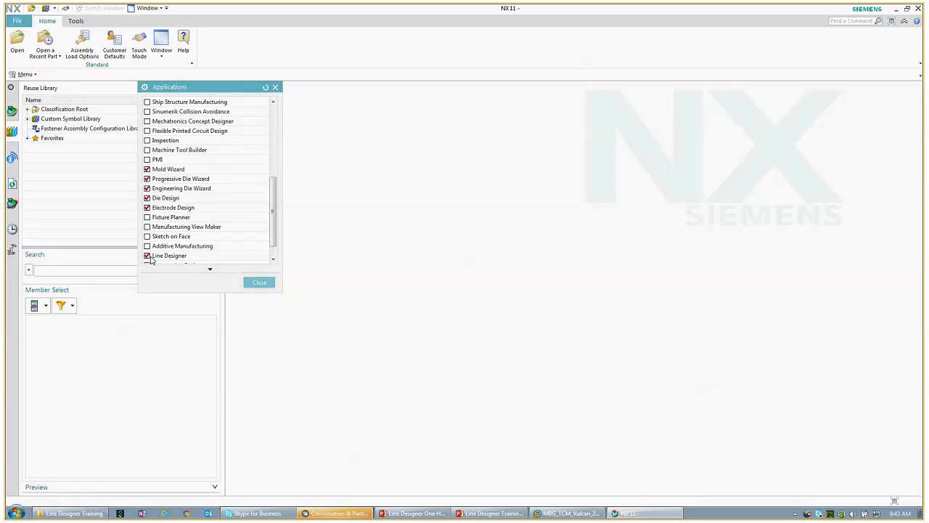
pyautogui.click(259, 282)
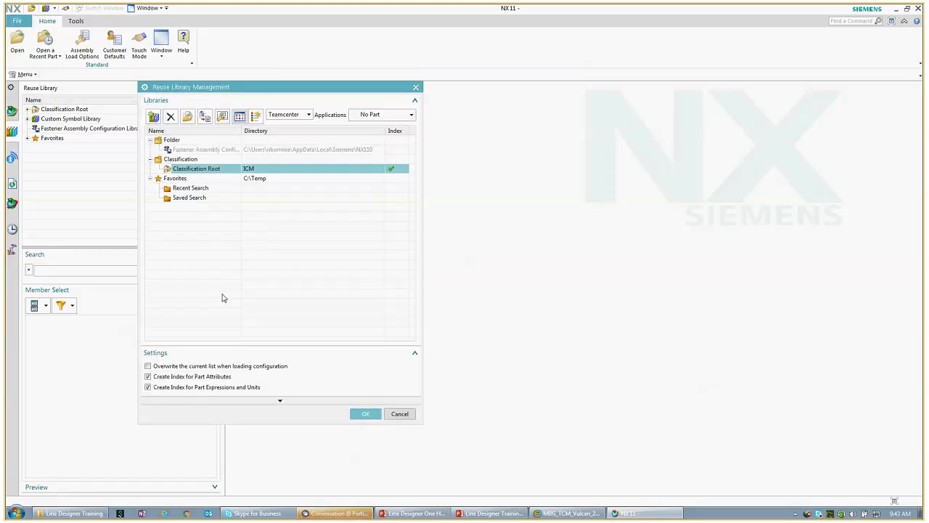
pyautogui.click(394, 415)
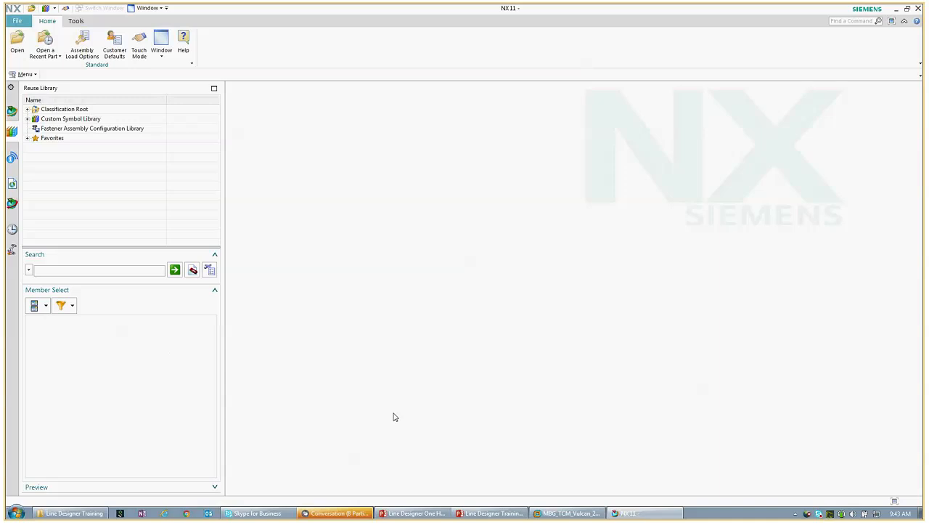
# Step: Create a new item named MY LAYOUT from the millimetre Workarea template
pyautogui.click(23, 21)
pyautogui.moveTo(26, 35)
pyautogui.click(154, 84)
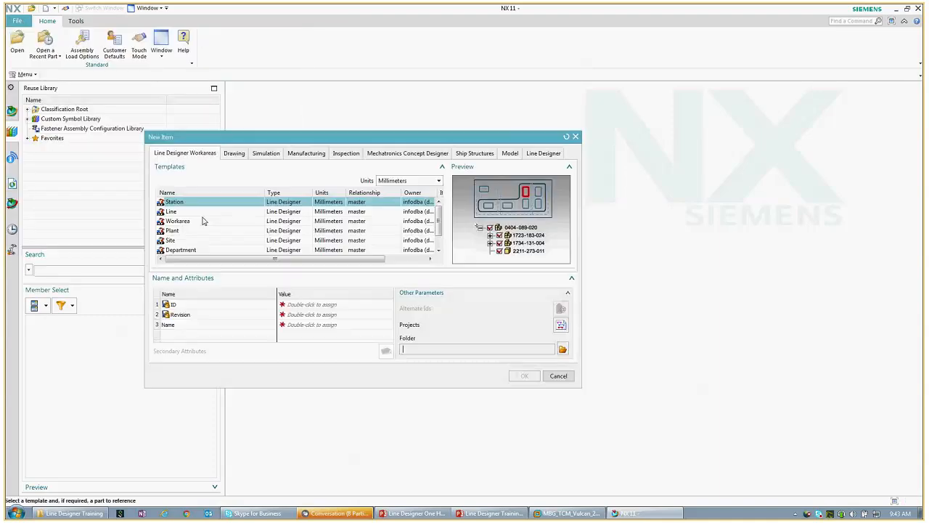
pyautogui.click(204, 221)
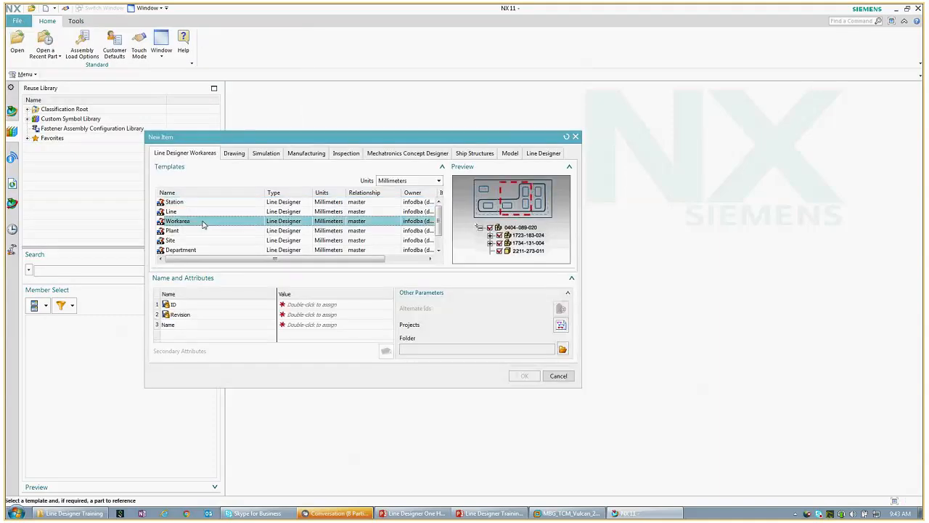
pyautogui.doubleClick(347, 327)
pyautogui.write('MY')
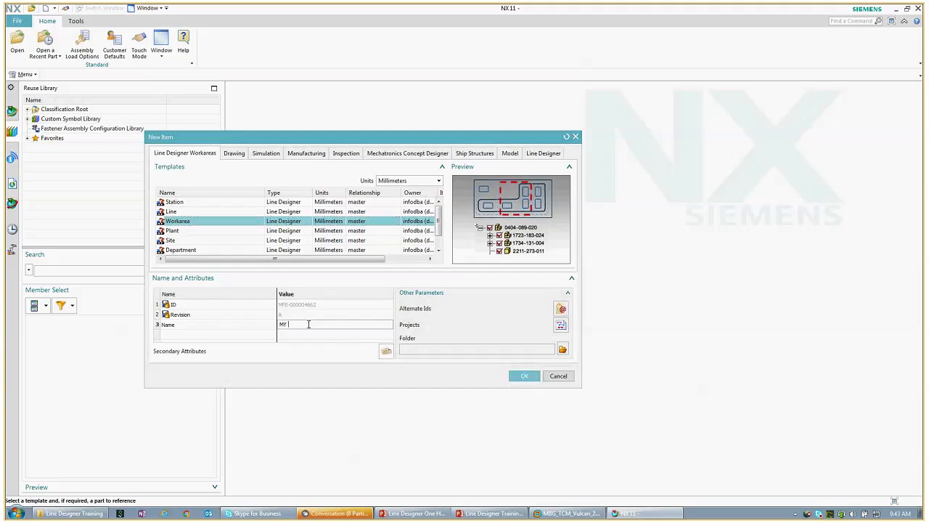
pyautogui.write(' LAYOUT')
pyautogui.click(519, 377)
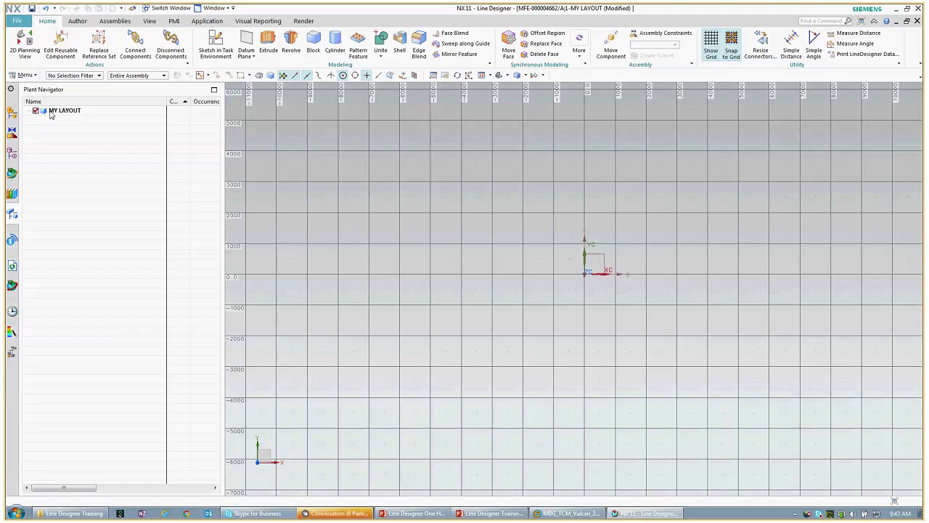
# Step: Create an empty component named 2D REFERENCE under MY LAYOUT
pyautogui.click(51, 112)
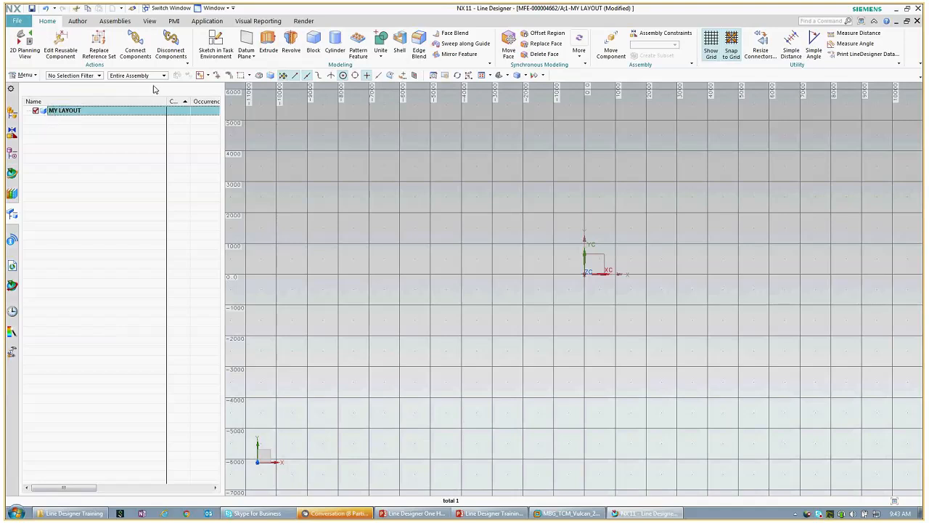
pyautogui.click(114, 21)
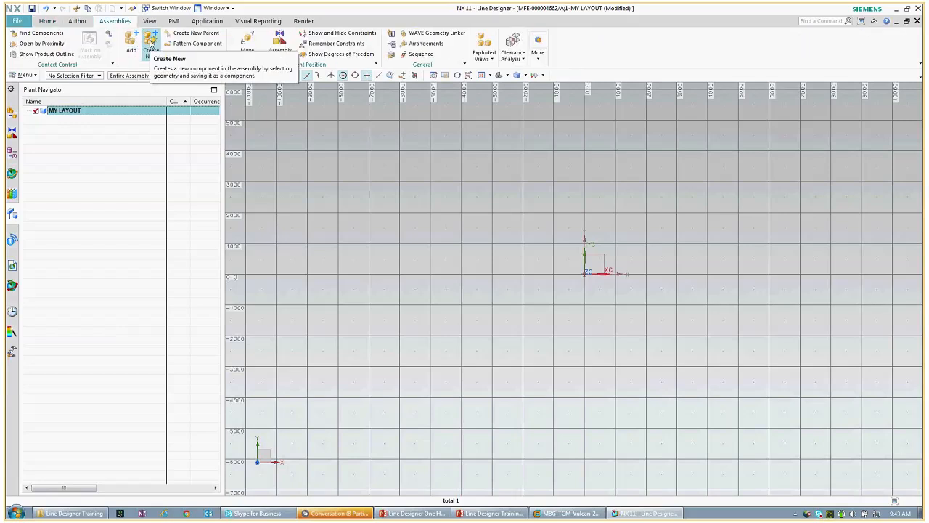
pyautogui.click(151, 44)
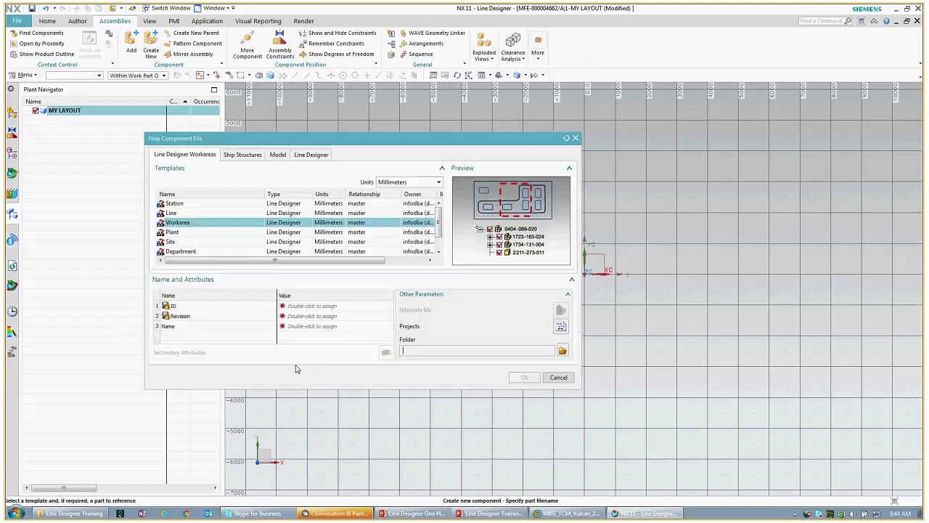
pyautogui.click(318, 326)
pyautogui.write('2D')
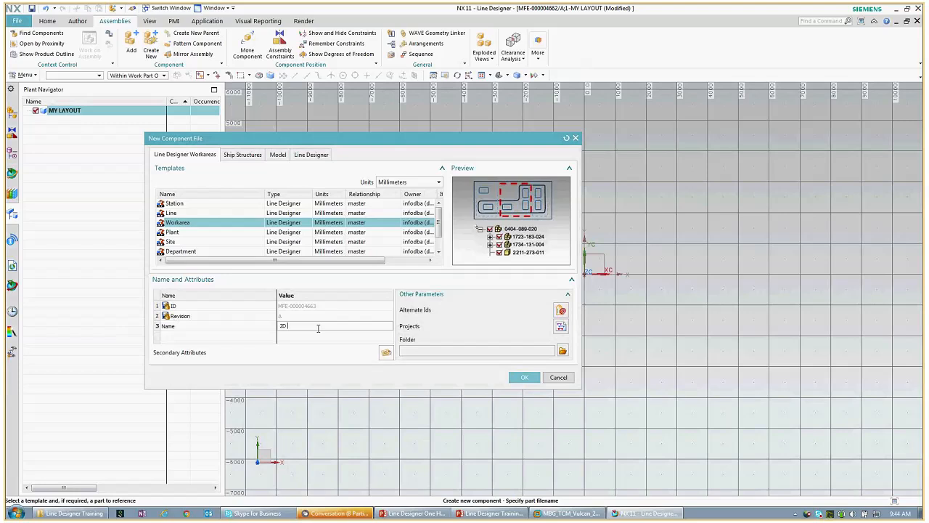
pyautogui.write(' REFERENCE')
pyautogui.click(525, 377)
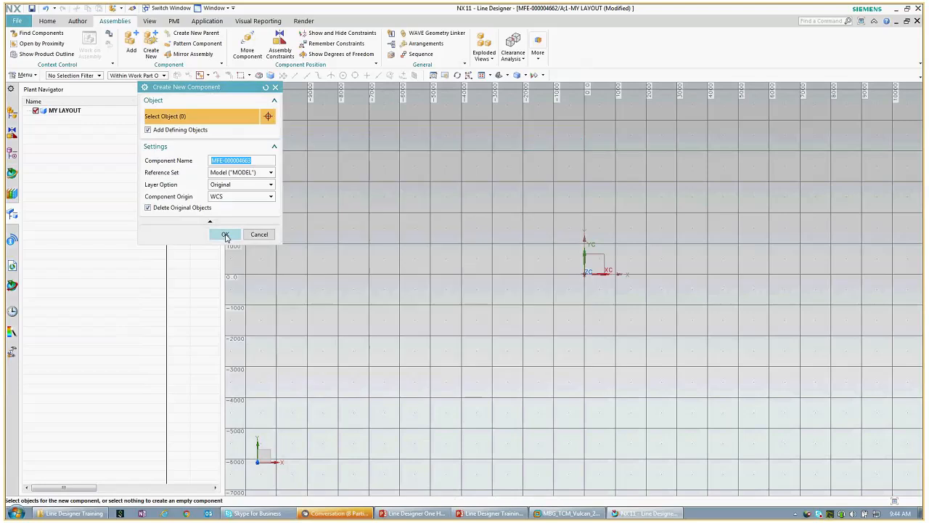
pyautogui.click(226, 234)
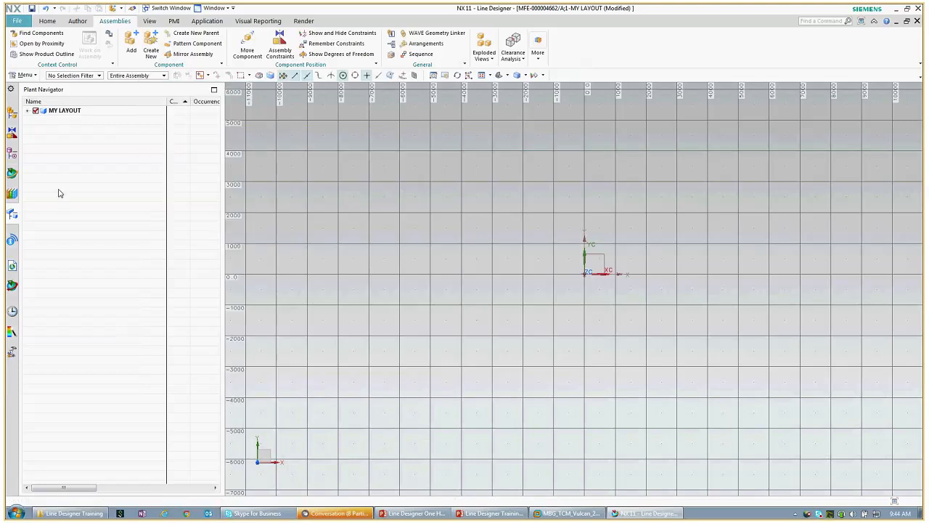
# Step: Make 2D REFERENCE the work part in the Plant Navigator
pyautogui.click(28, 110)
pyautogui.click(61, 122)
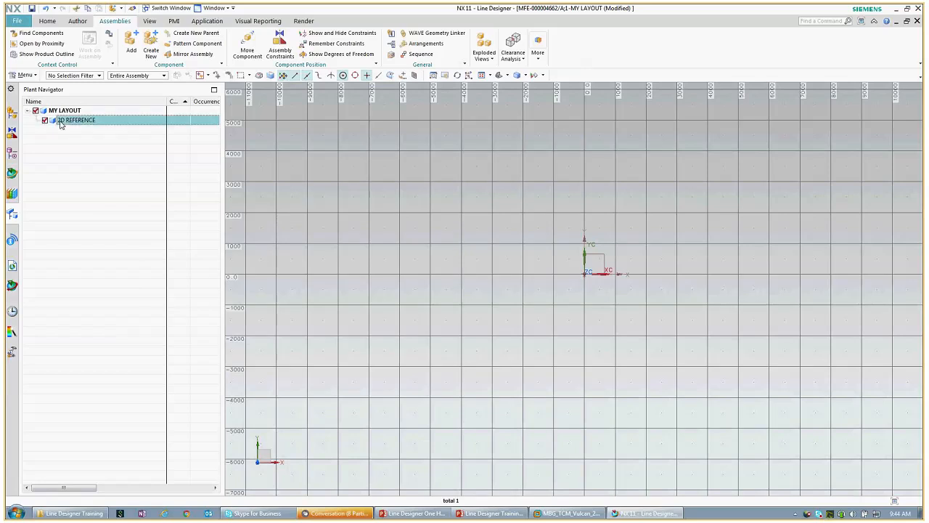
pyautogui.rightClick(61, 124)
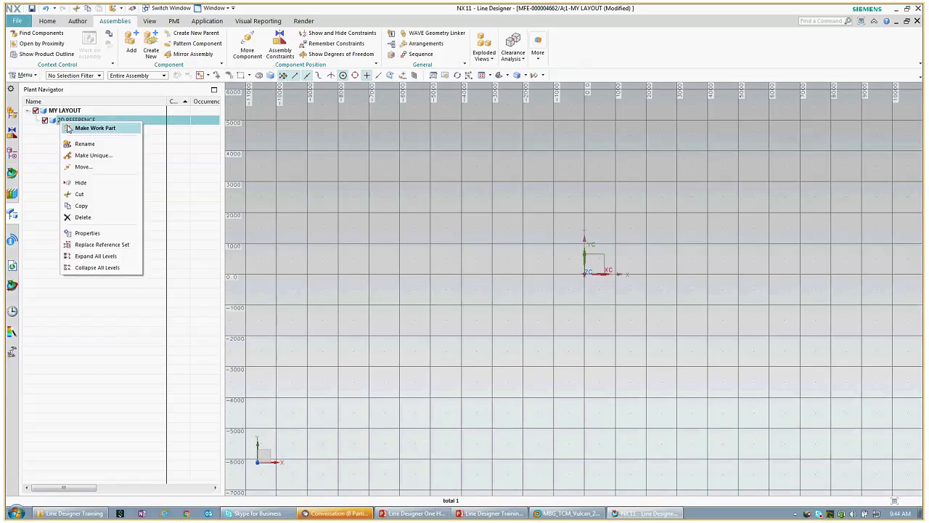
pyautogui.click(69, 128)
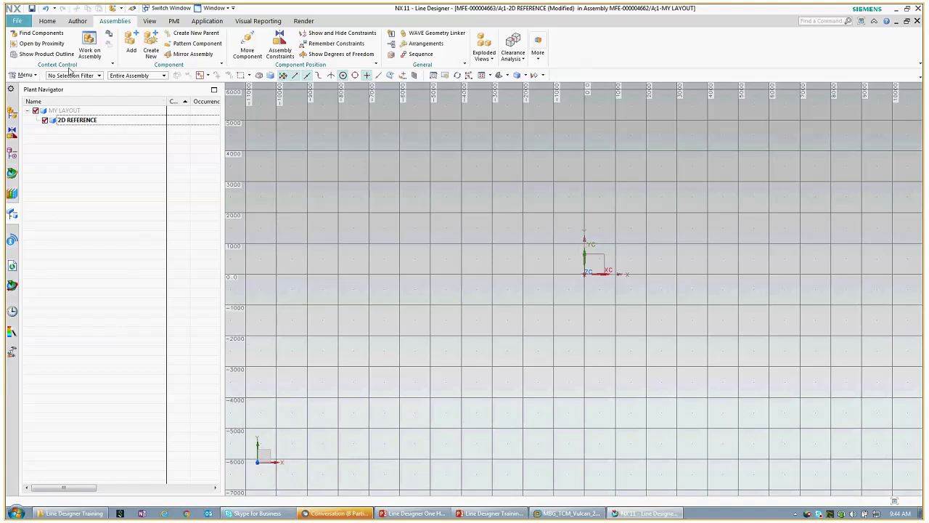
# Step: Start an AutoCAD DXF/DWG import of the Facility_Munich_Building 30.dwg drawing
pyautogui.click(18, 21)
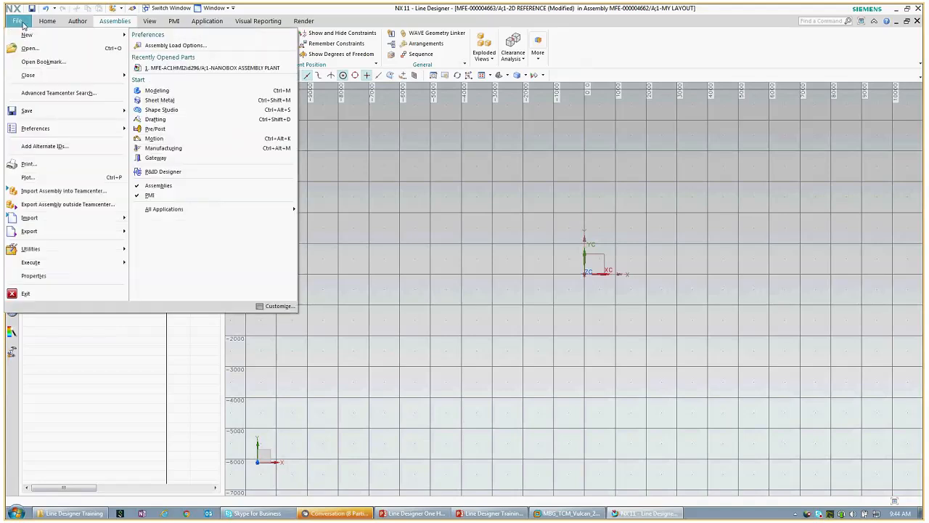
pyautogui.click(33, 218)
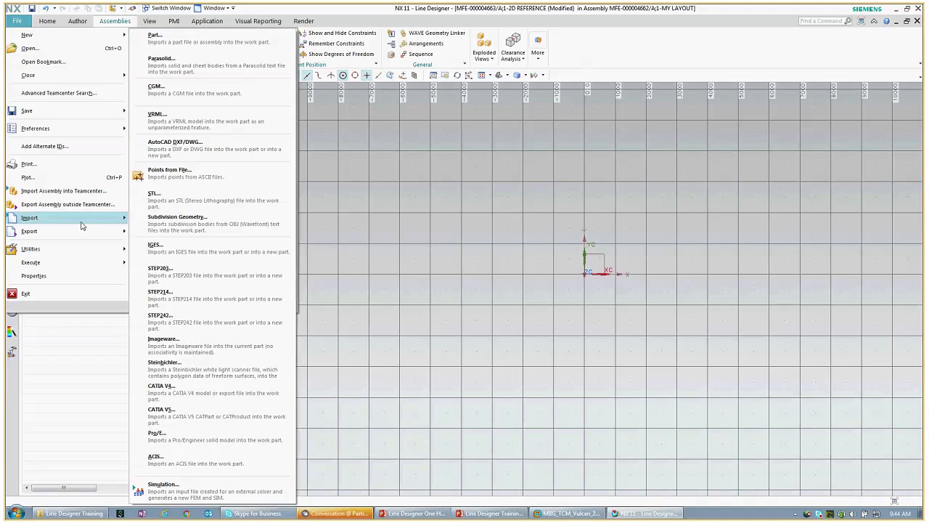
pyautogui.click(183, 148)
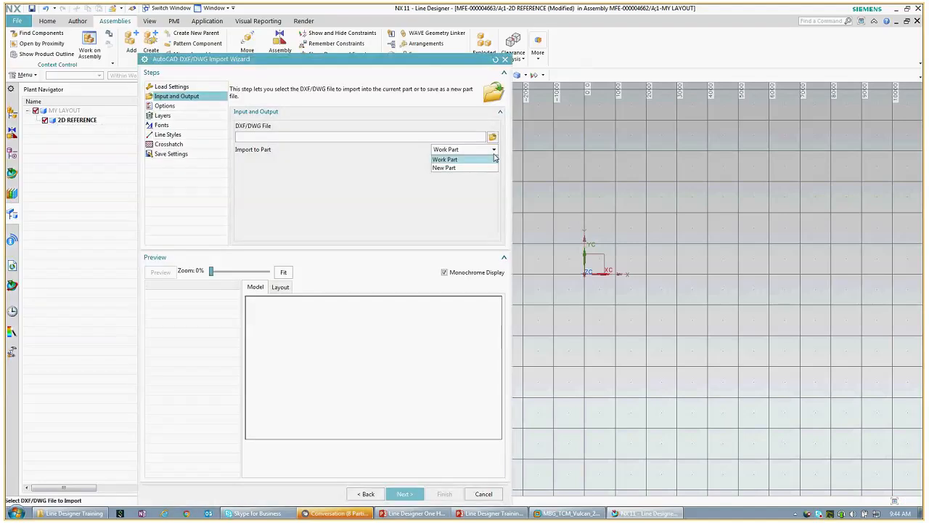
pyautogui.click(493, 138)
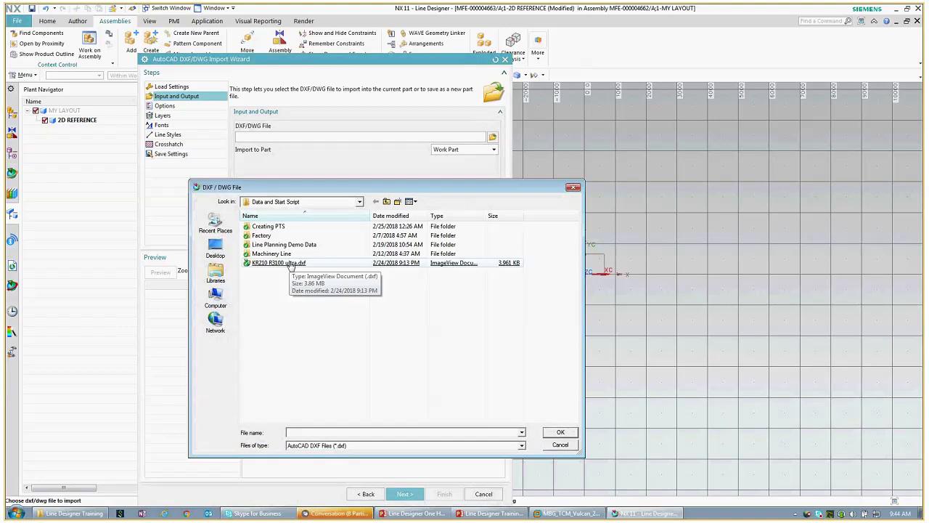
pyautogui.click(521, 446)
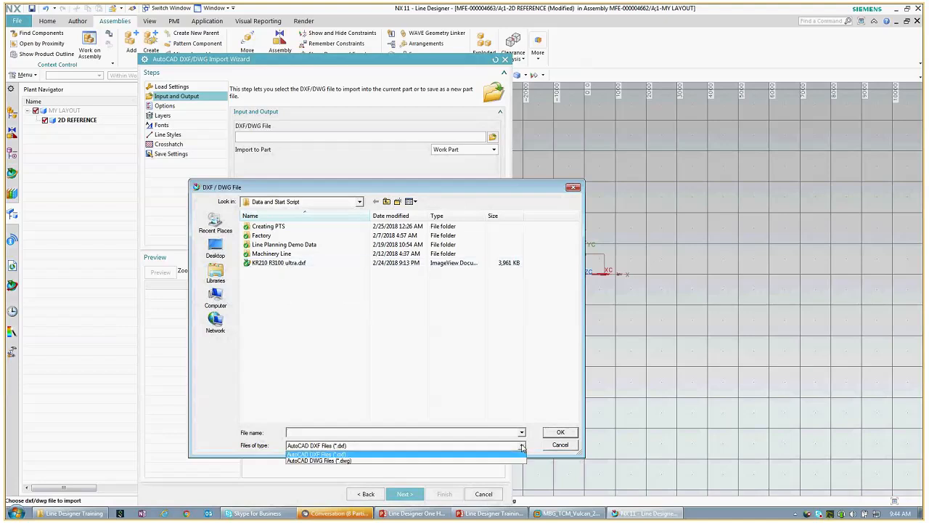
pyautogui.click(516, 460)
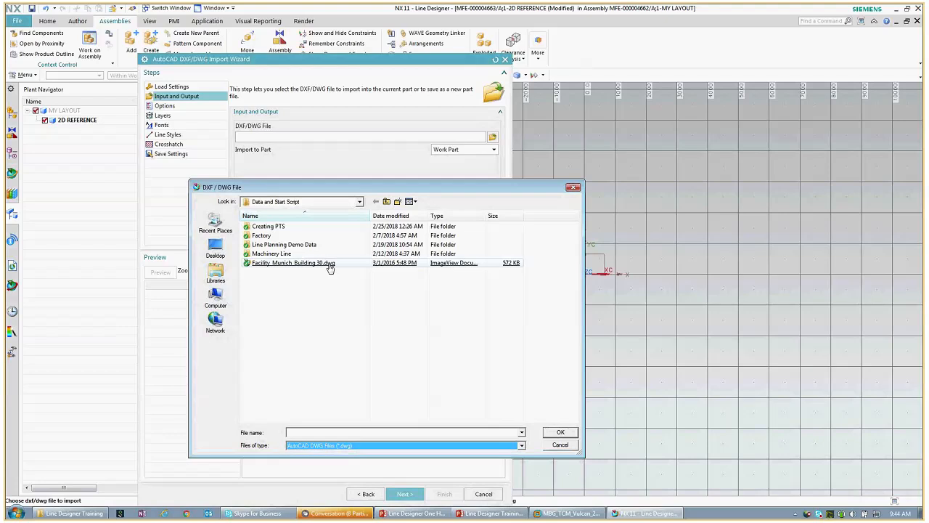
pyautogui.click(330, 264)
pyautogui.doubleClick(330, 264)
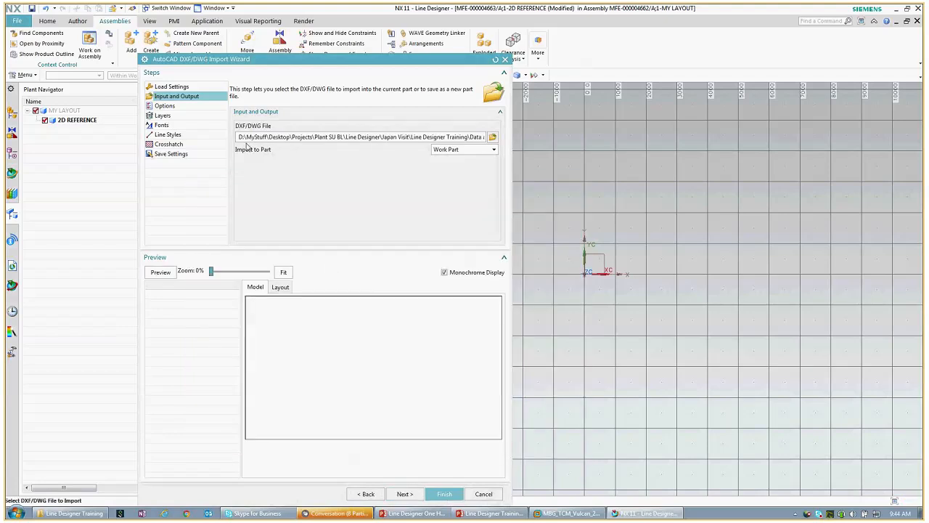
# Step: Keep polylines imported as arcs/lines and finish the import
pyautogui.click(165, 105)
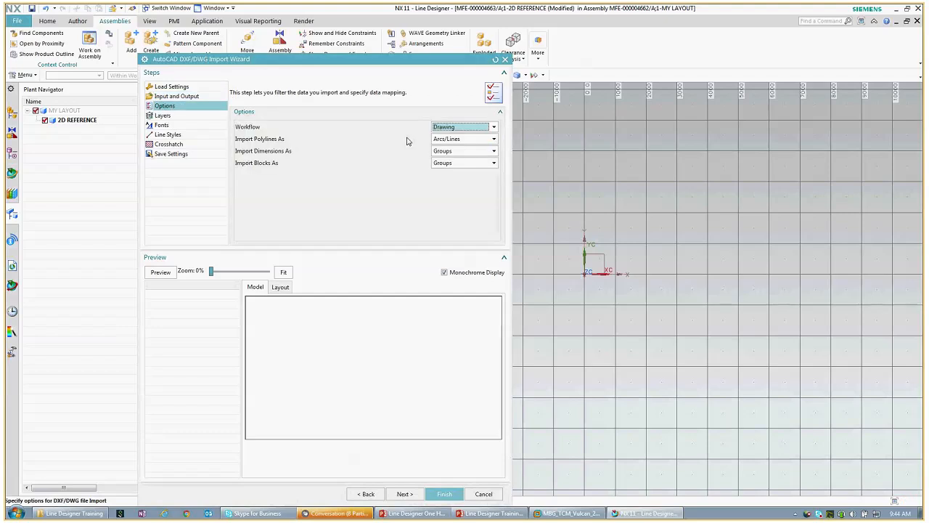
pyautogui.click(494, 139)
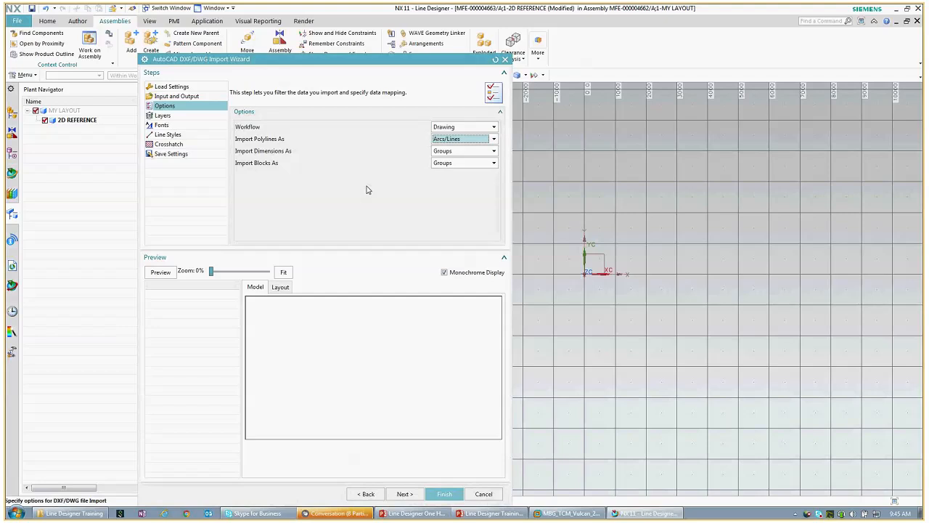
pyautogui.click(443, 494)
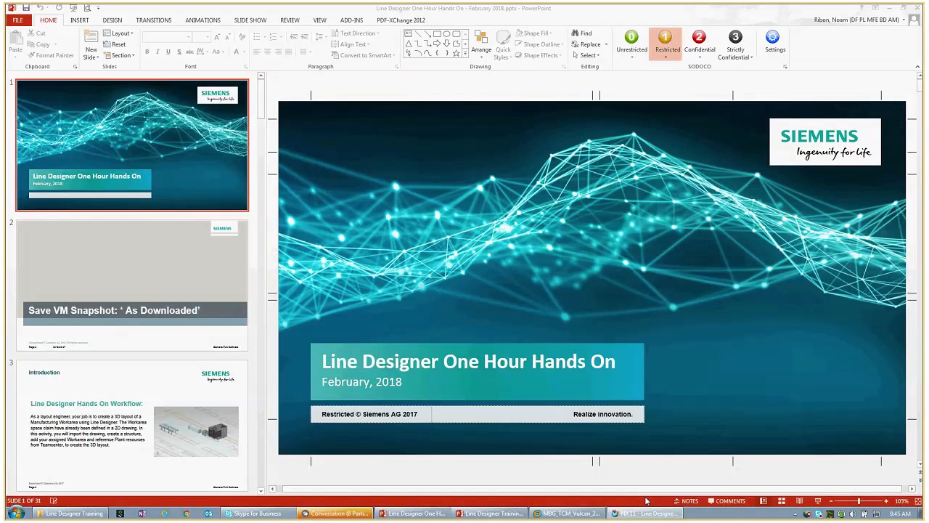
# Step: Switch from PowerPoint back to the NX Line Designer window using the taskbar
pyautogui.moveTo(648, 514)
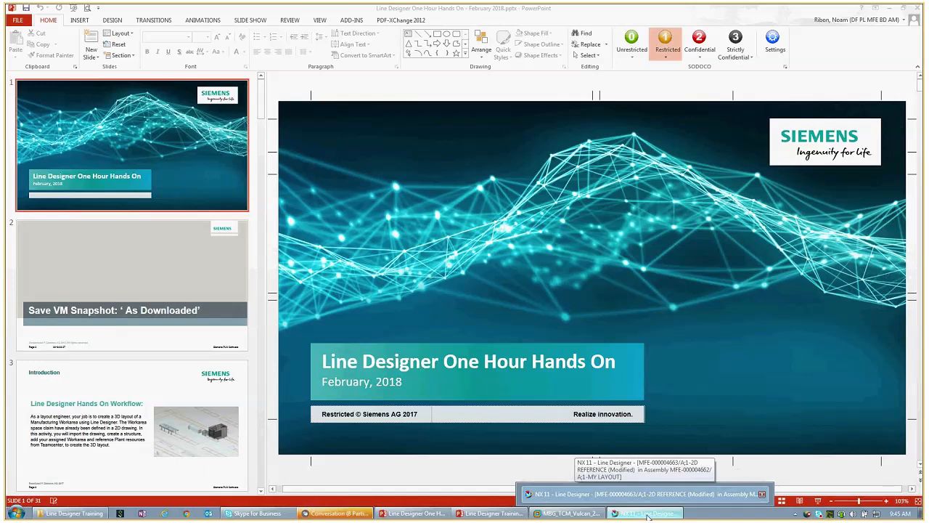
pyautogui.click(648, 517)
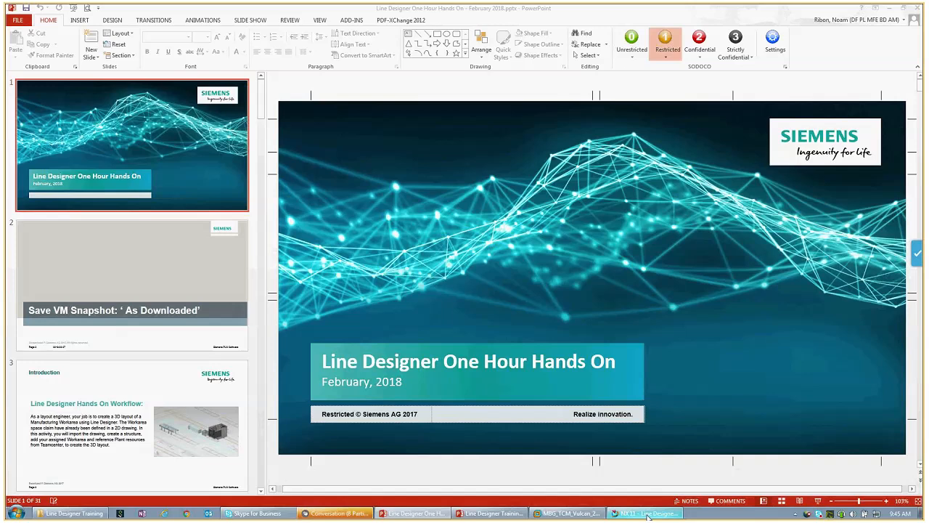
pyautogui.click(647, 514)
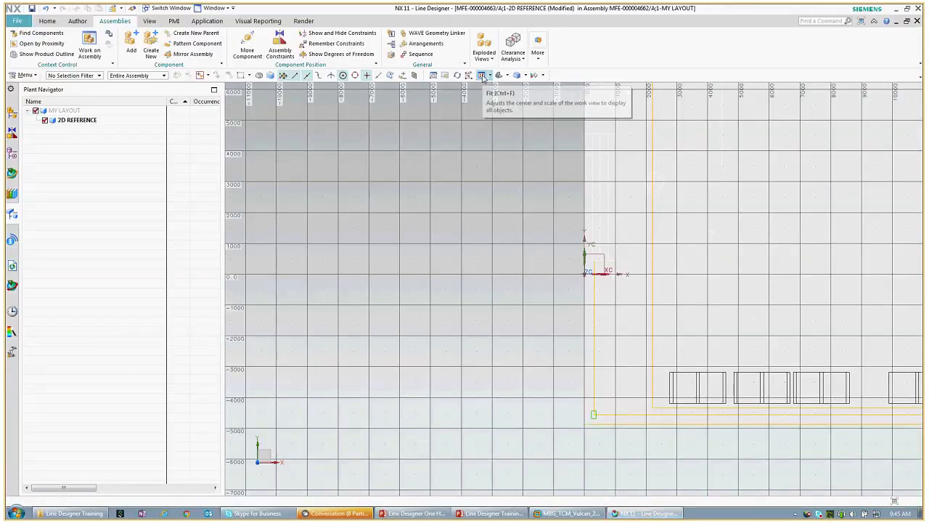
# Step: Fit the imported floor plan in view, select its body and hide the grid
pyautogui.click(482, 75)
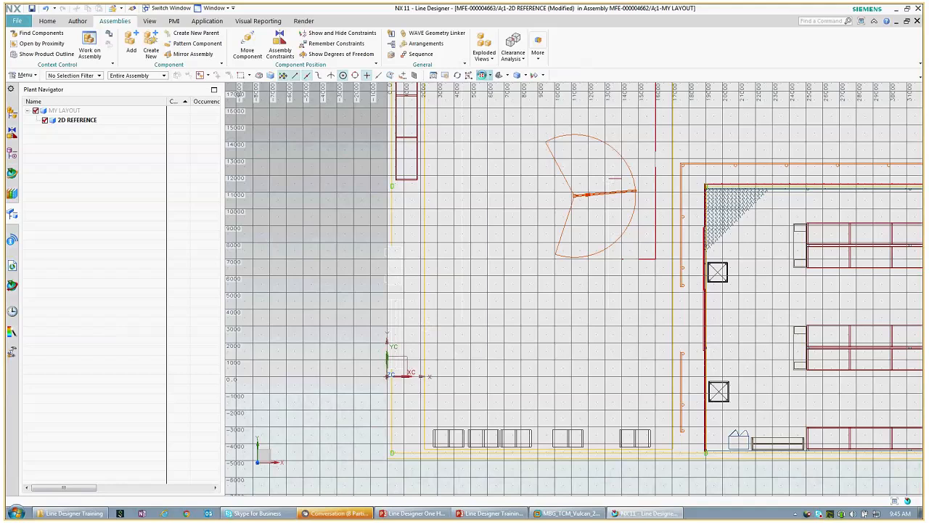
pyautogui.scroll(-3, 574, 290)
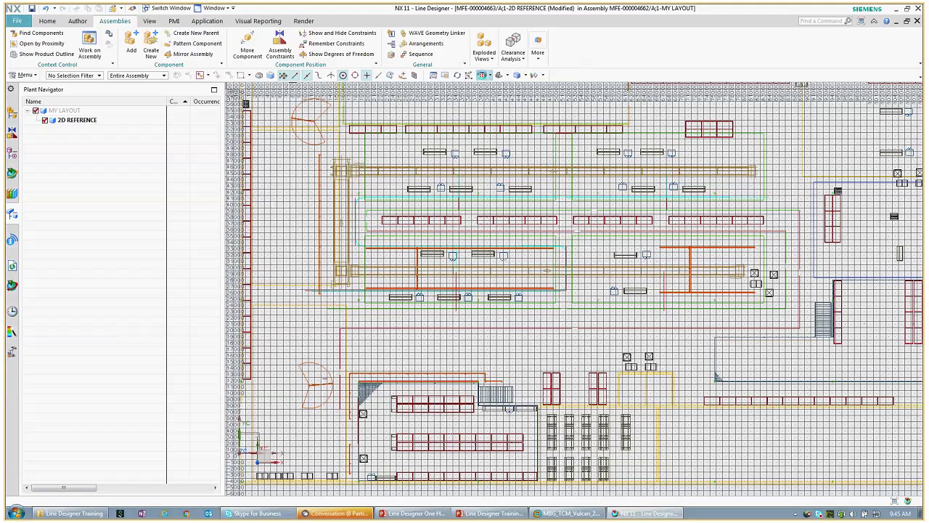
pyautogui.click(383, 120)
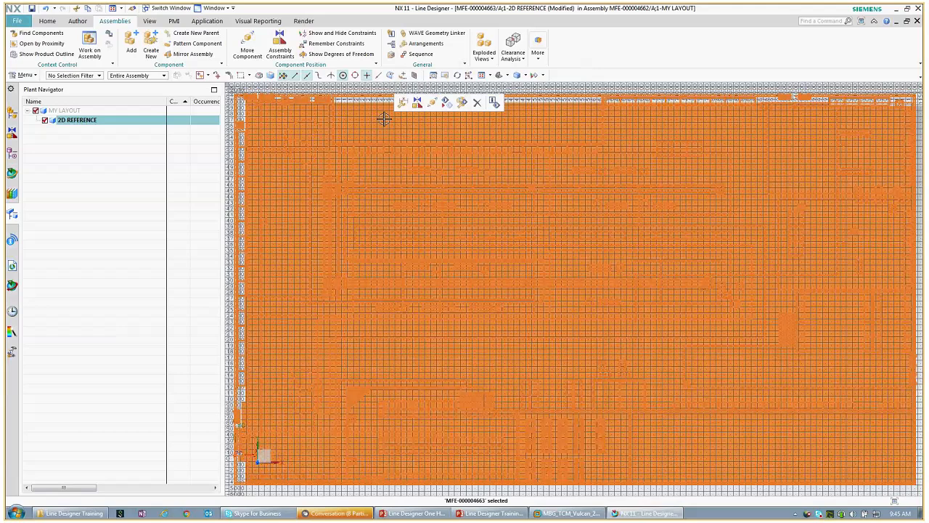
pyautogui.click(421, 136)
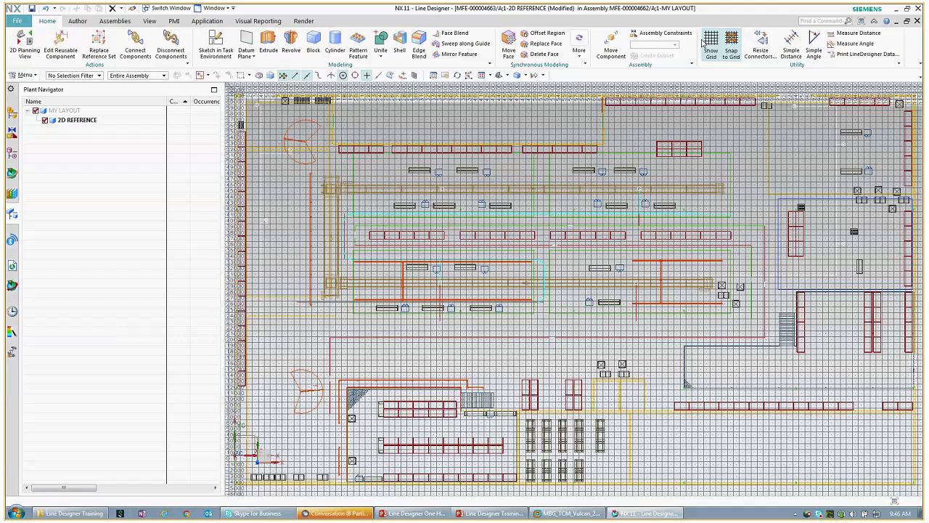
pyautogui.click(705, 43)
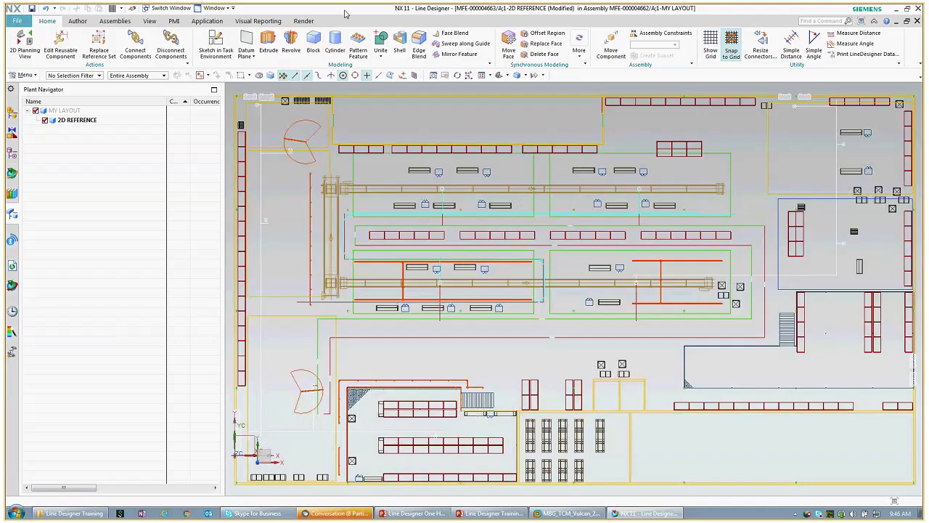
pyautogui.click(80, 22)
# Step: Put all 8649 imported objects into the MODEL reference set and save 2D REFERENCE
pyautogui.click(237, 40)
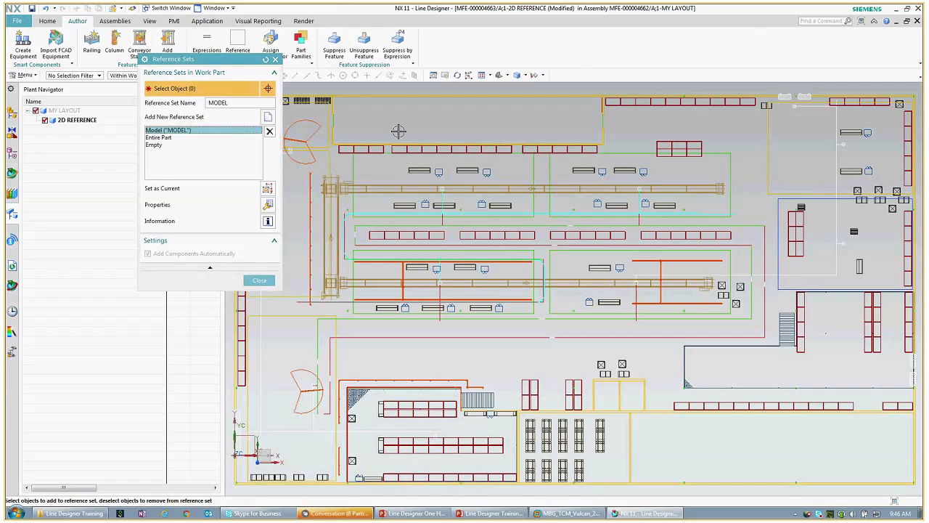
pyautogui.hotkey('ctrl', 'a')
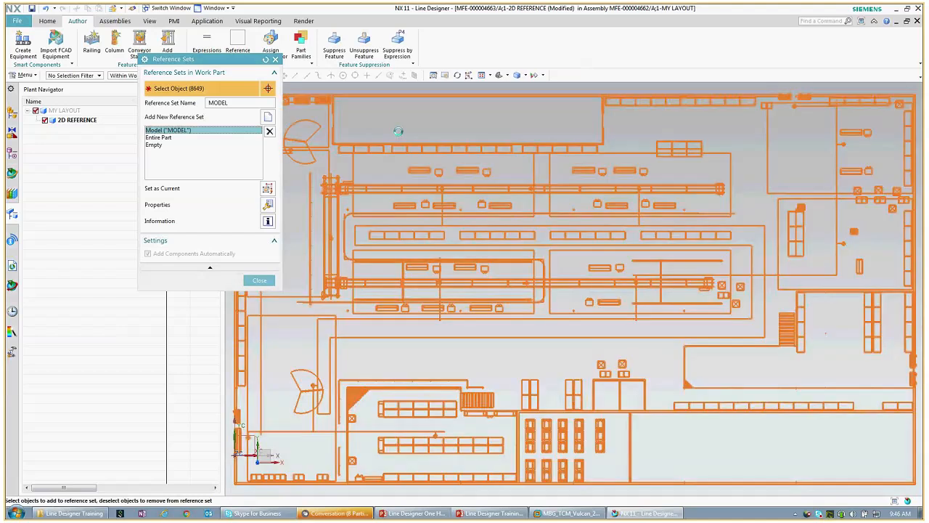
pyautogui.click(259, 280)
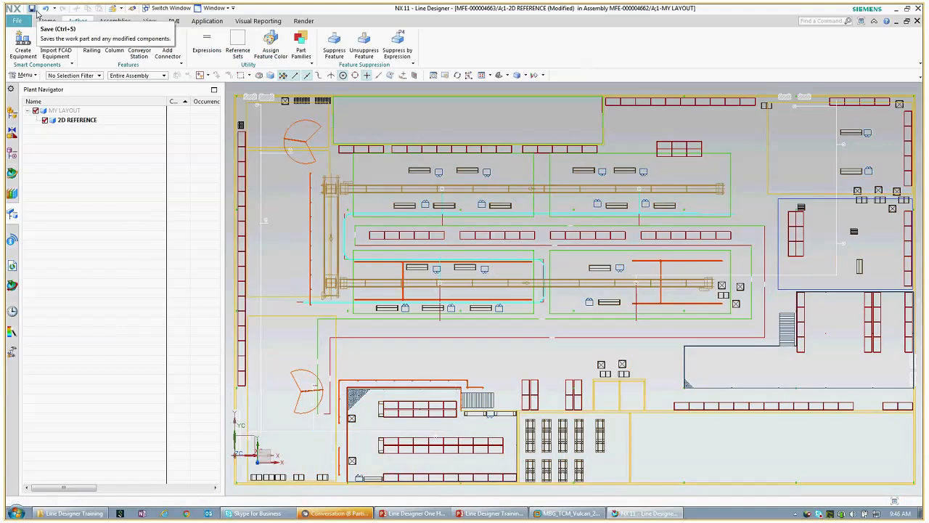
pyautogui.click(32, 9)
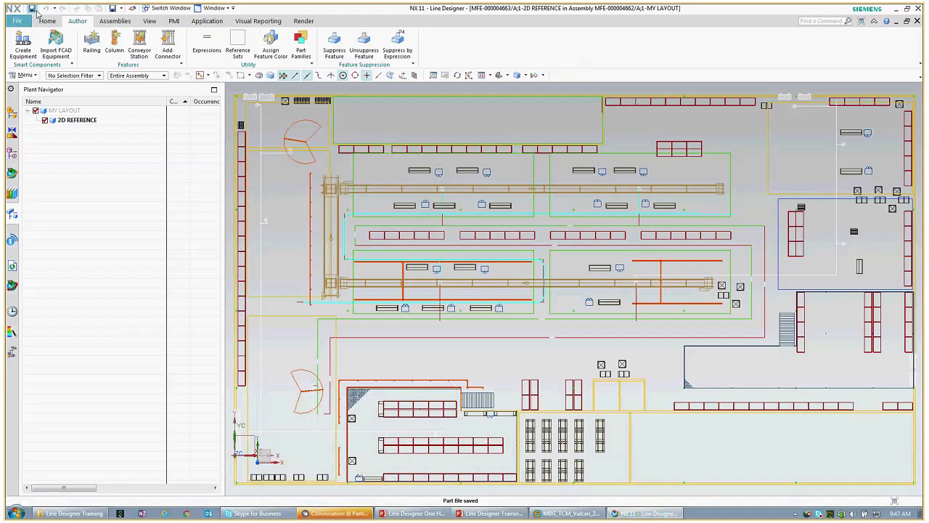
pyautogui.click(67, 111)
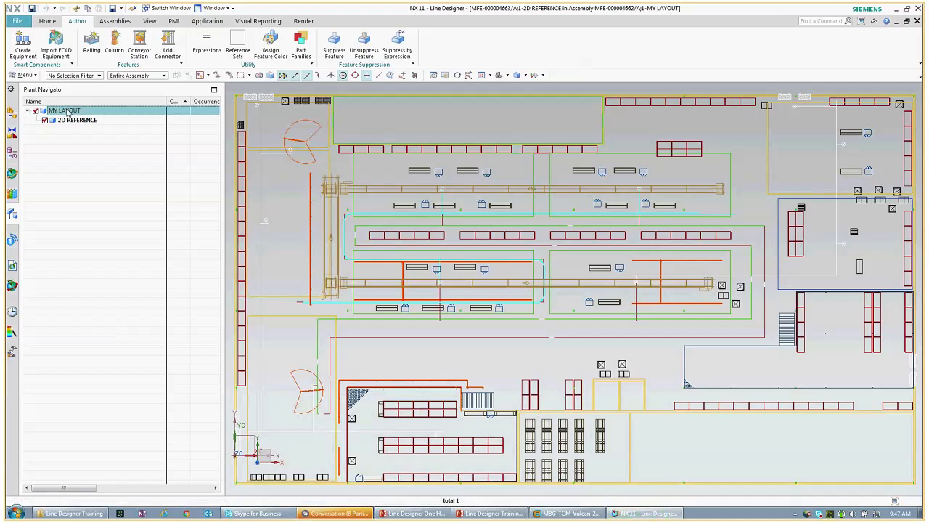
# Step: Make MY LAYOUT the work part and create a Line component named LINE 1
pyautogui.rightClick(67, 111)
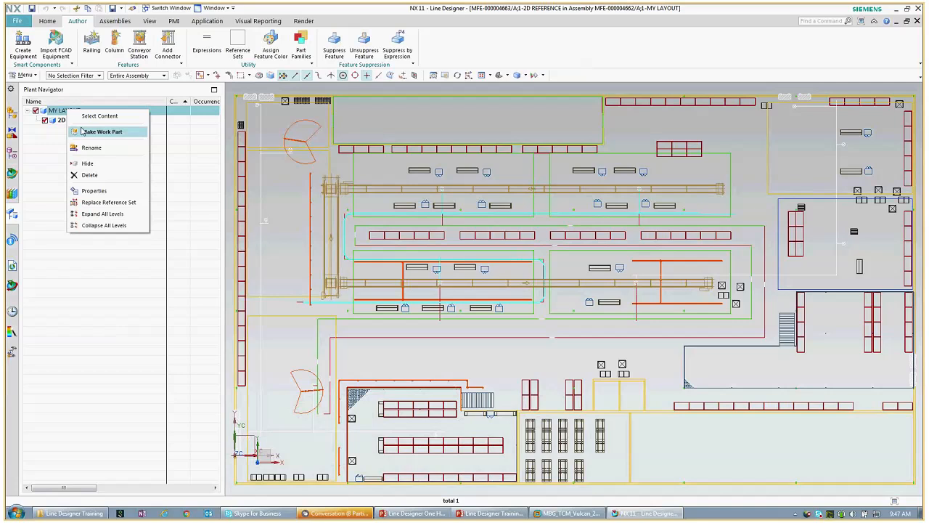
pyautogui.click(83, 132)
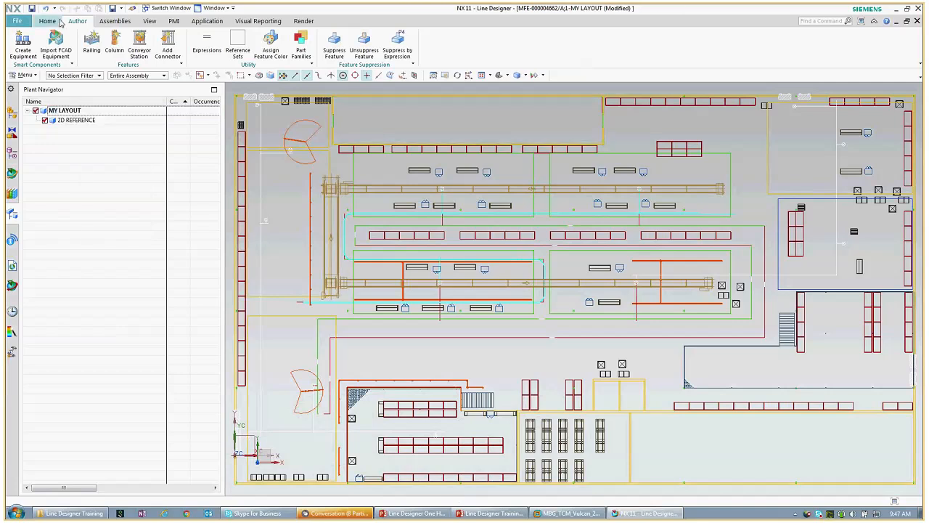
pyautogui.click(115, 21)
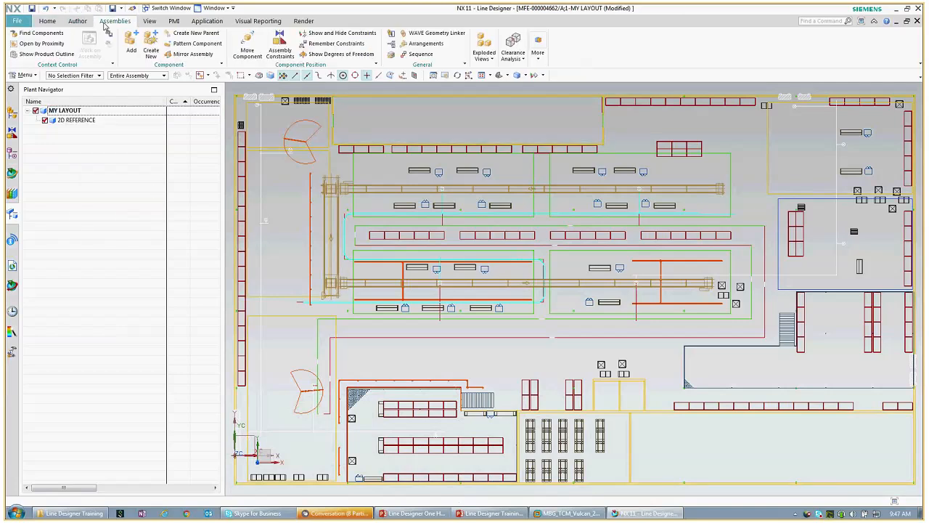
pyautogui.click(148, 47)
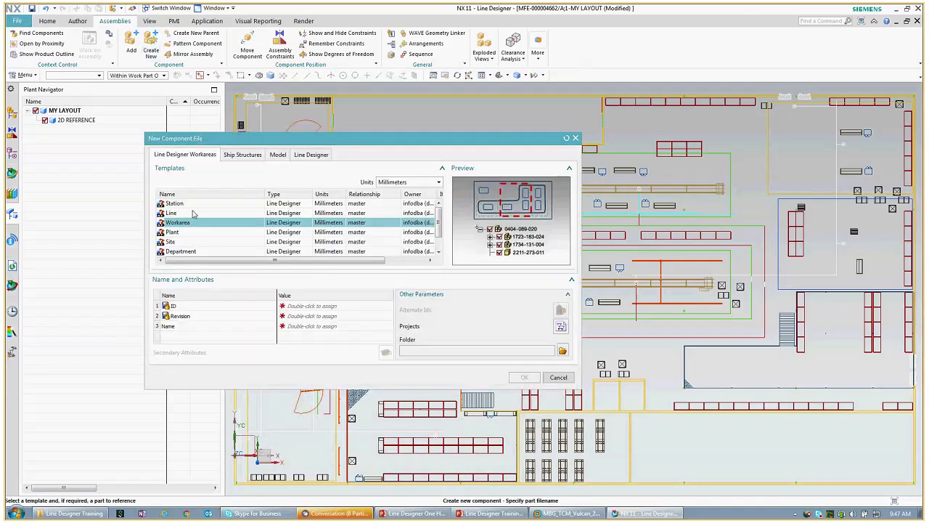
pyautogui.click(195, 214)
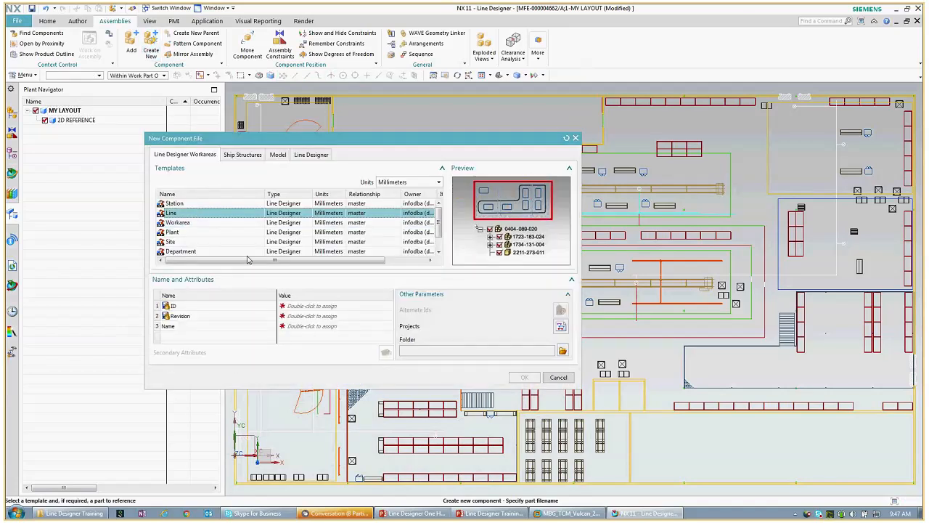
pyautogui.doubleClick(306, 327)
pyautogui.write('LINE 1')
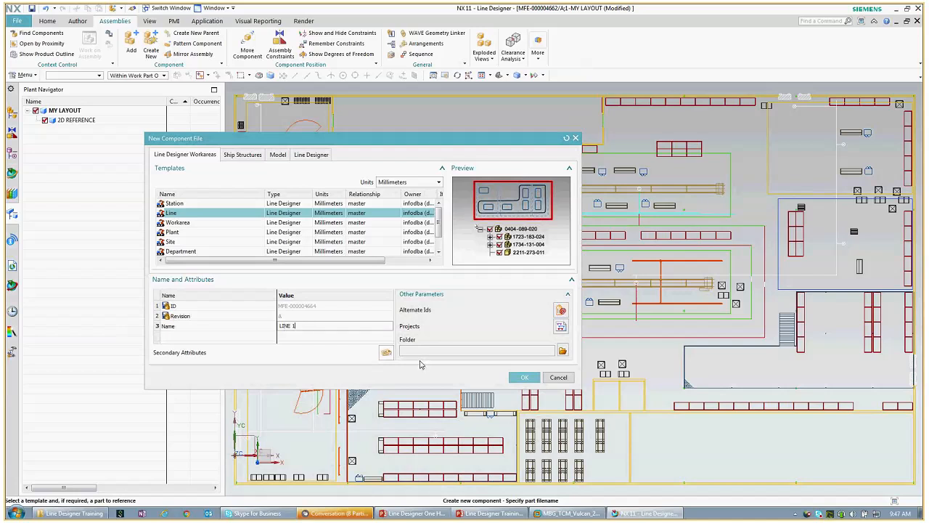
pyautogui.click(523, 378)
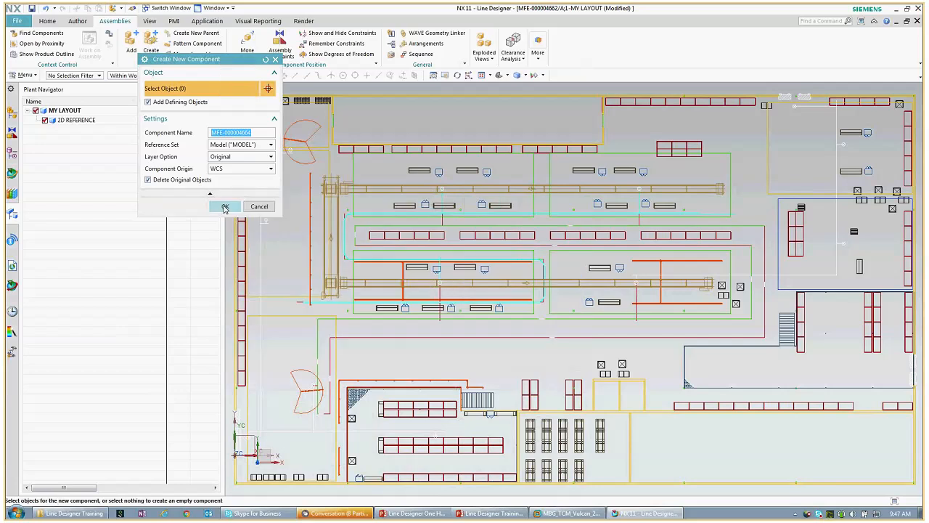
pyautogui.click(228, 206)
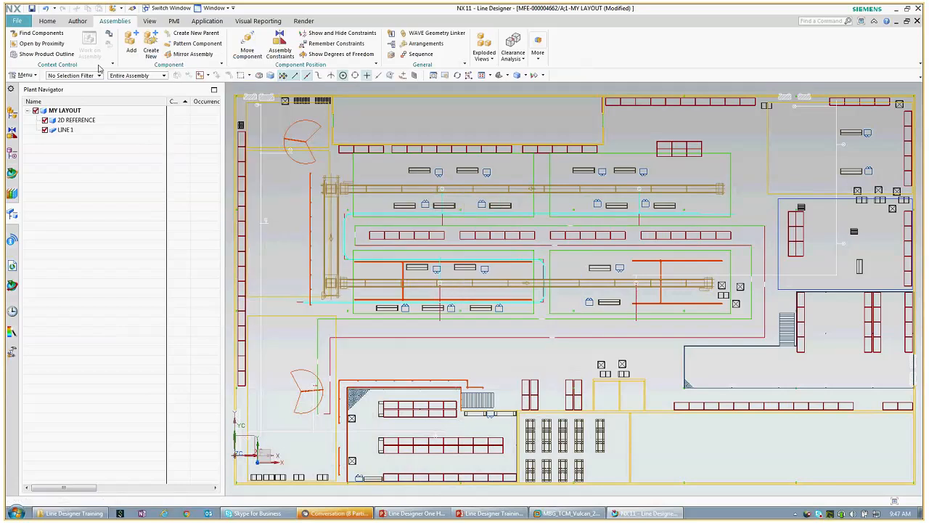
# Step: Create a second Line component, LINE 2, and make it the work part
pyautogui.click(148, 44)
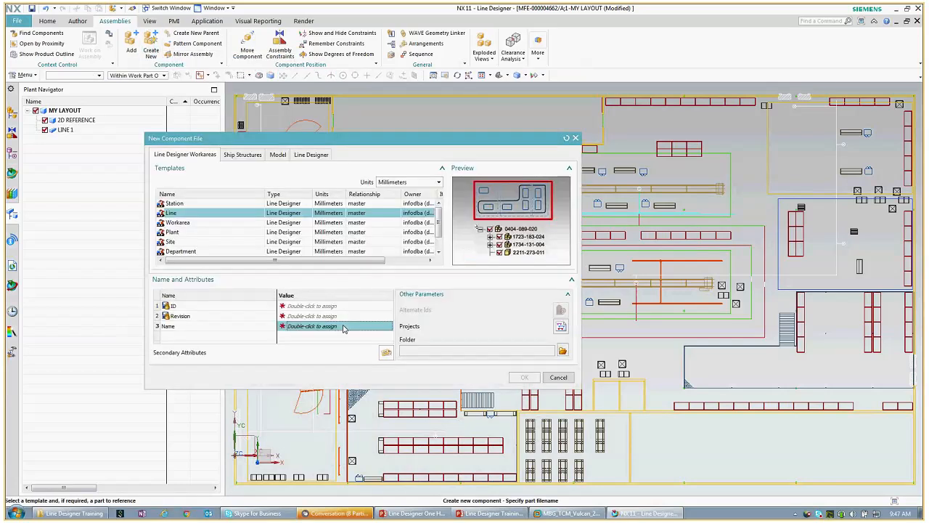
pyautogui.click(344, 326)
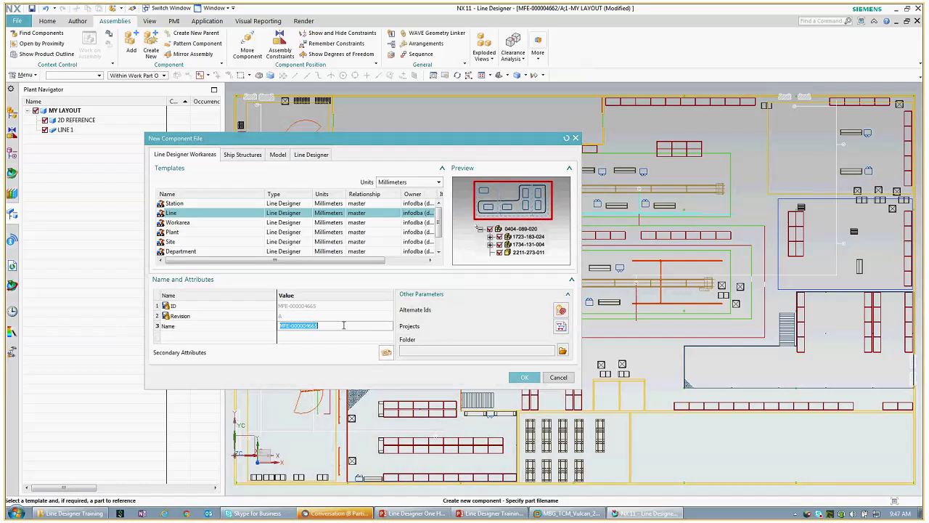
pyautogui.write('LINE 2')
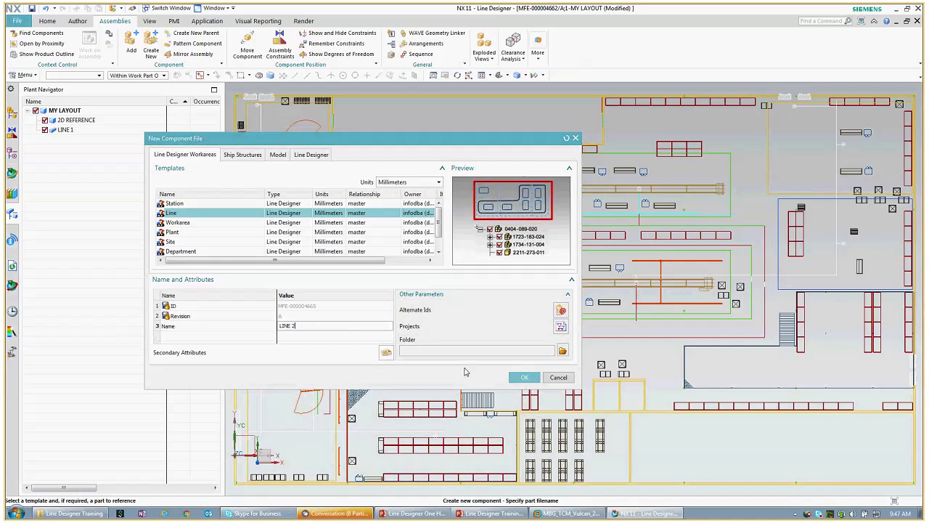
pyautogui.click(525, 378)
pyautogui.click(226, 207)
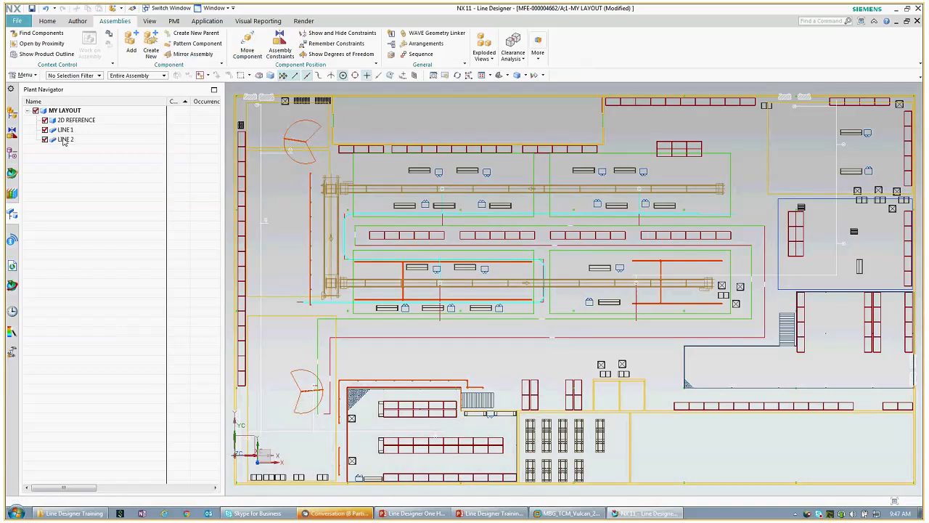
pyautogui.doubleClick(65, 140)
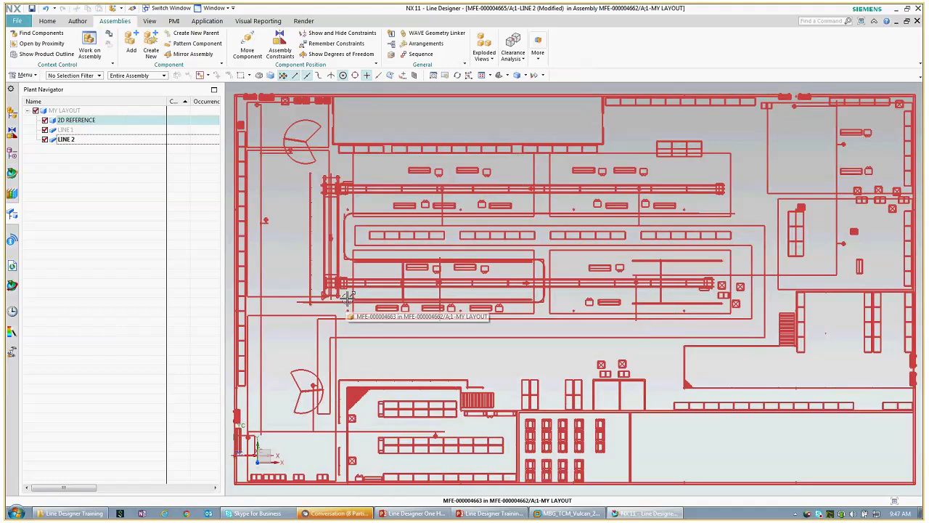
# Step: Zoom into the middle conveyor rows and red rack area of the layout
pyautogui.click(450, 78)
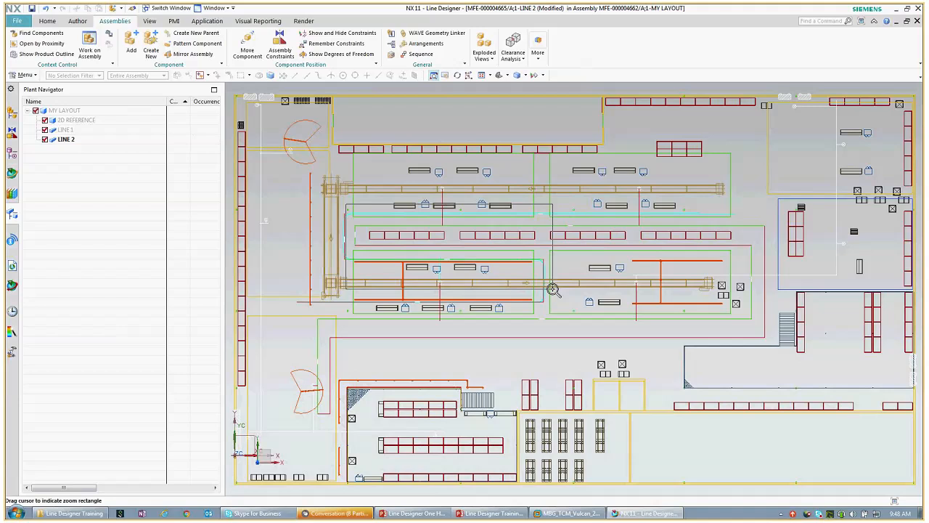
pyautogui.moveTo(345, 204); pyautogui.dragTo(552, 289)
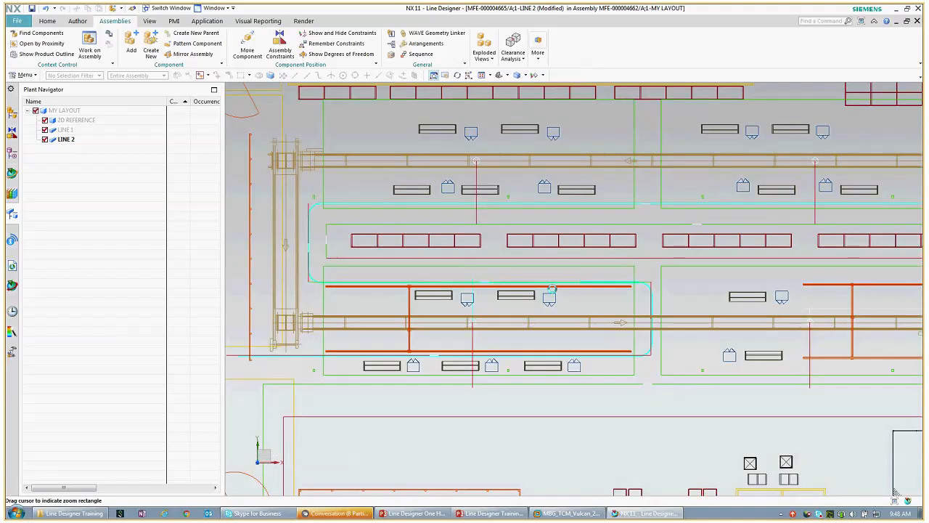
pyautogui.press('Escape')
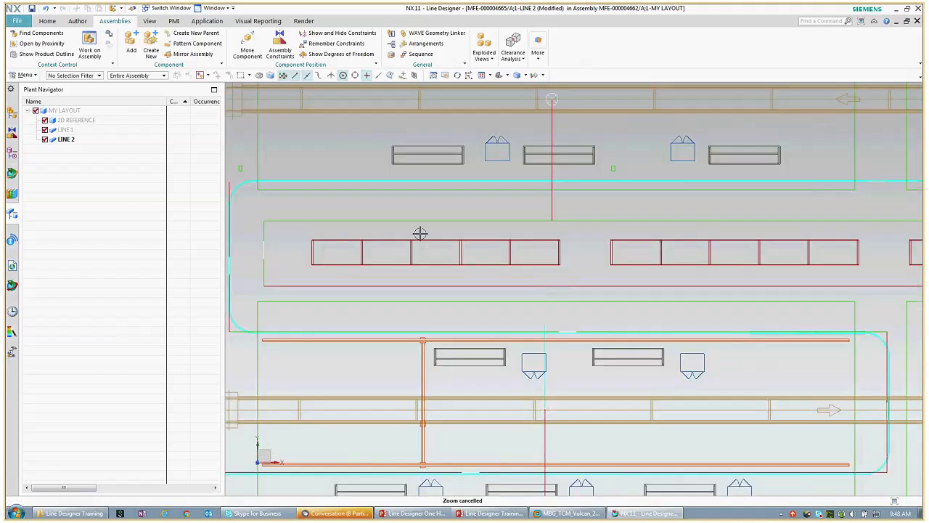
# Step: In the Reuse Library, expand Classification Root > Resource Management > Factory Resources > Conveyors to reach Package Conveyors
pyautogui.click(14, 194)
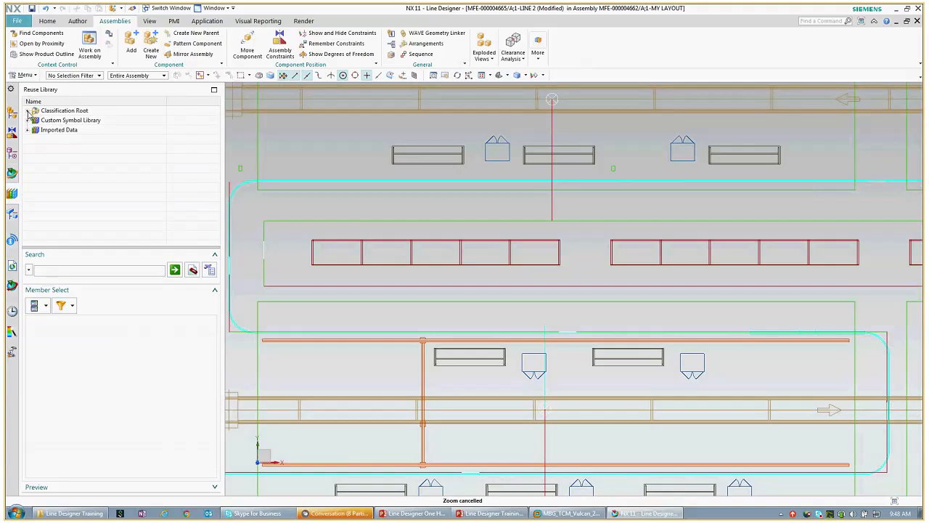
pyautogui.click(28, 112)
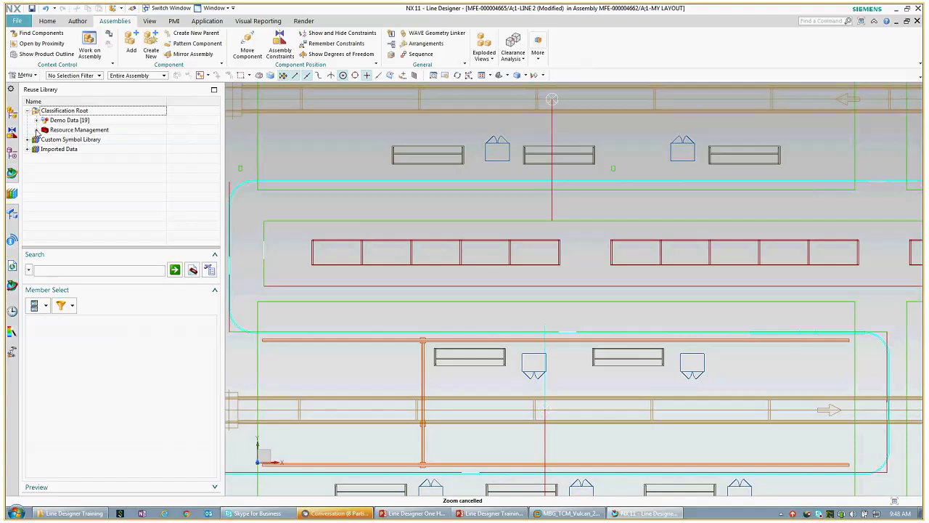
pyautogui.click(37, 130)
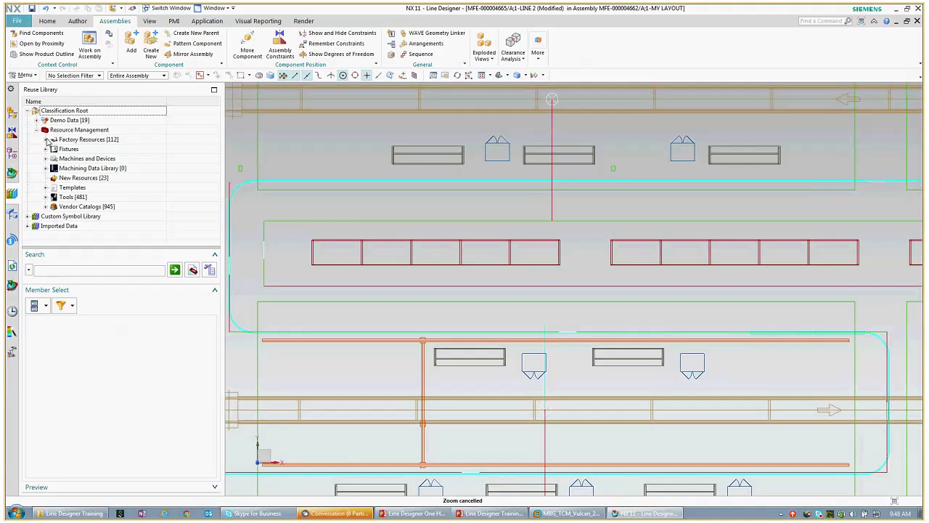
pyautogui.click(46, 140)
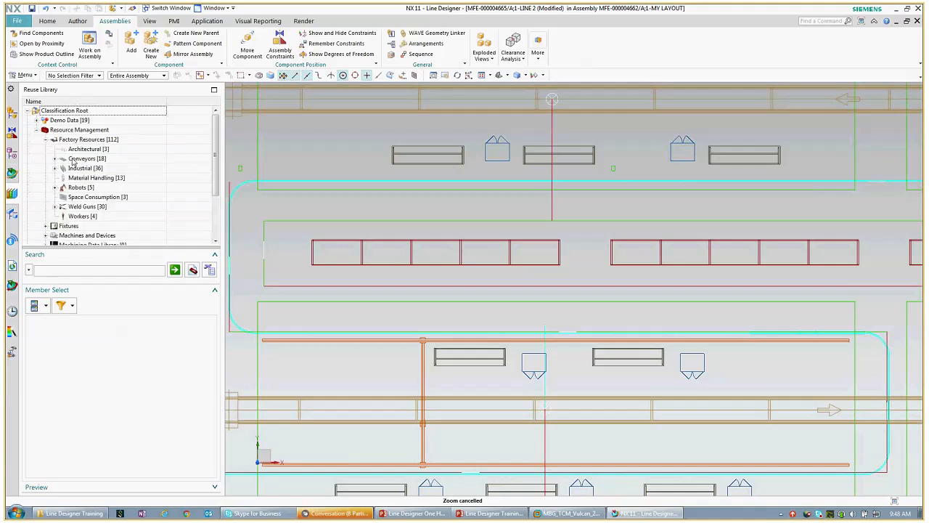
pyautogui.click(55, 159)
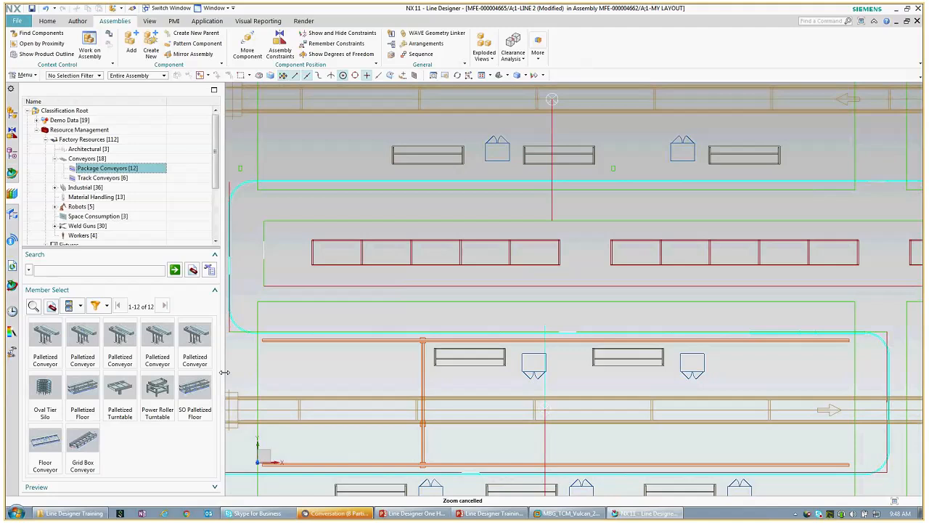
# Step: Narrow the library panel, drop a Palletized Conveyor at the red row's left end, and fit the view to it
pyautogui.moveTo(224, 373); pyautogui.dragTo(165, 374)
pyautogui.moveTo(86, 331); pyautogui.dragTo(286, 258)
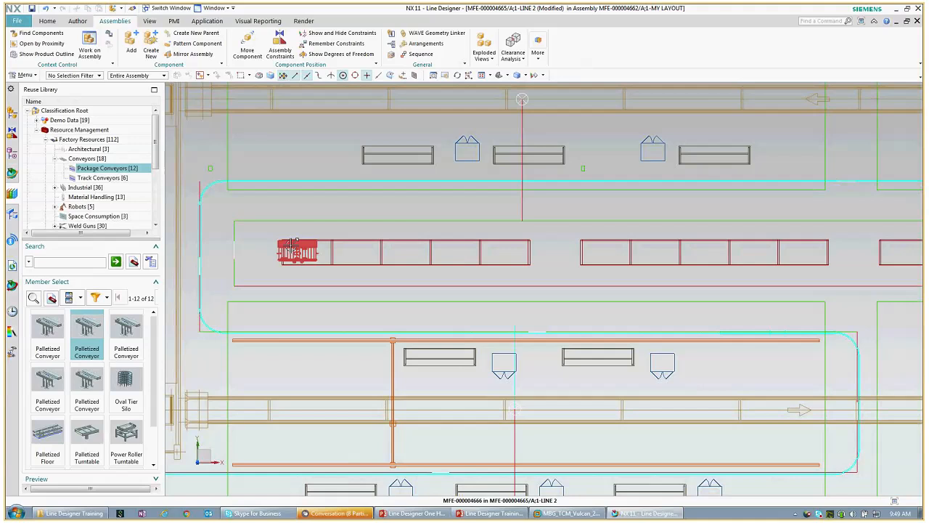
pyautogui.click(290, 244)
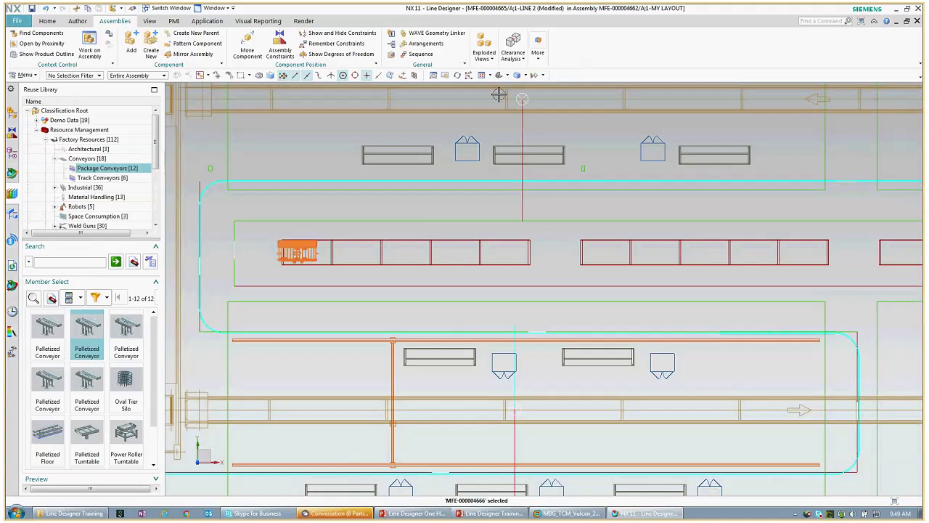
pyautogui.click(489, 75)
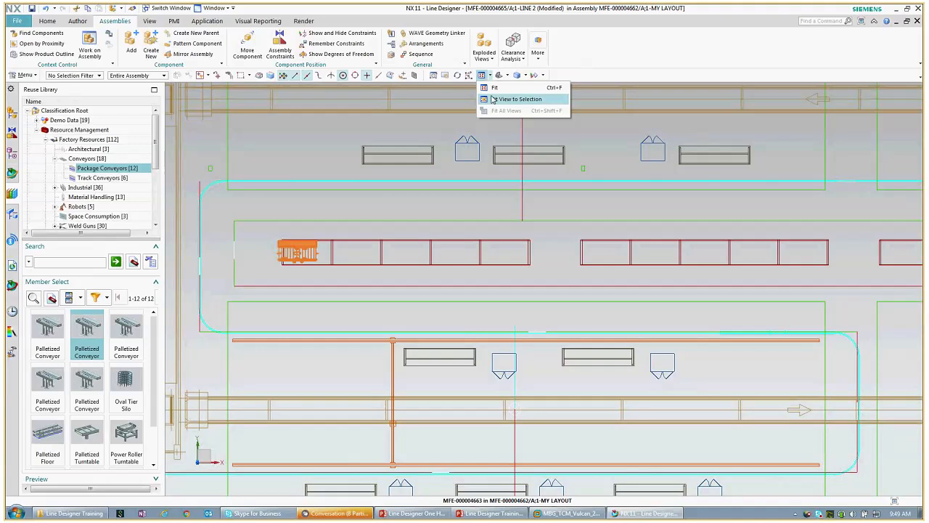
pyautogui.click(494, 99)
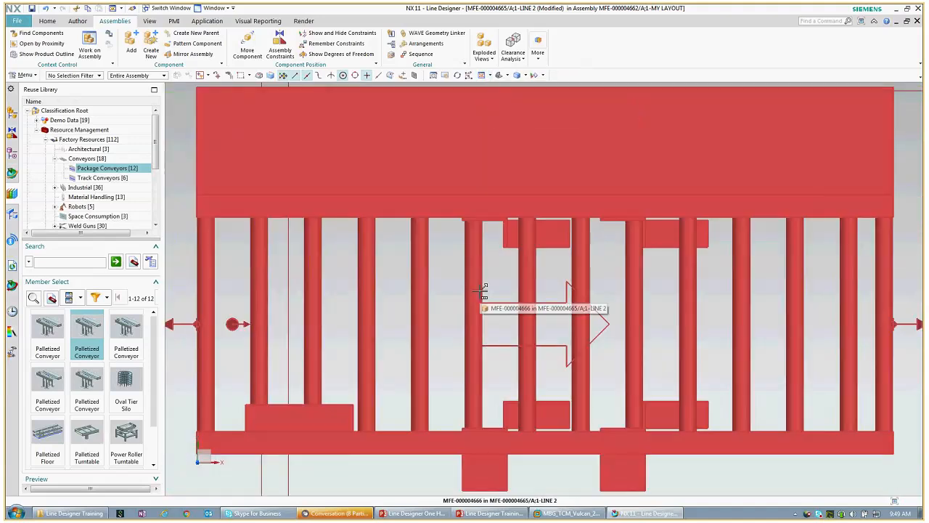
pyautogui.scroll(-3, 483, 289)
pyautogui.scroll(-1, 483, 289)
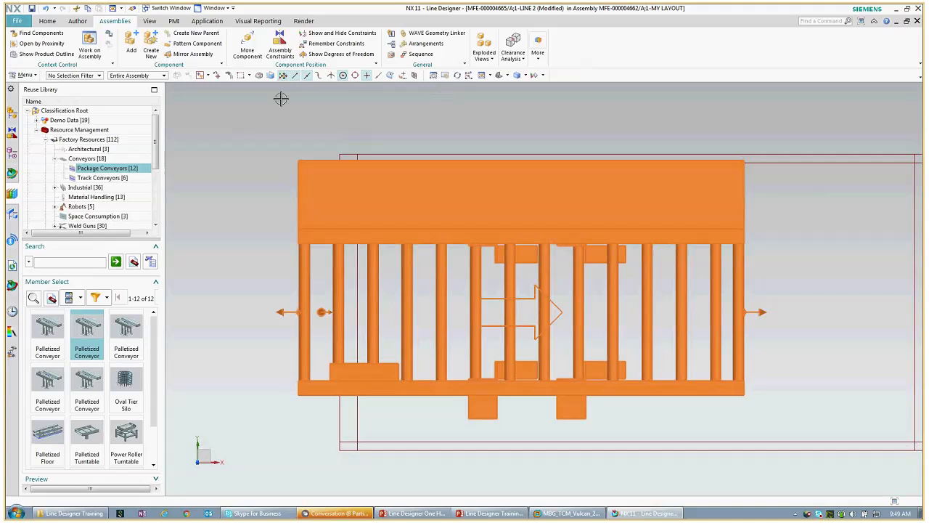
# Step: Move the conveyor with Move Component, setting the axis orientation and rotating it 90° so X points up
pyautogui.click(48, 22)
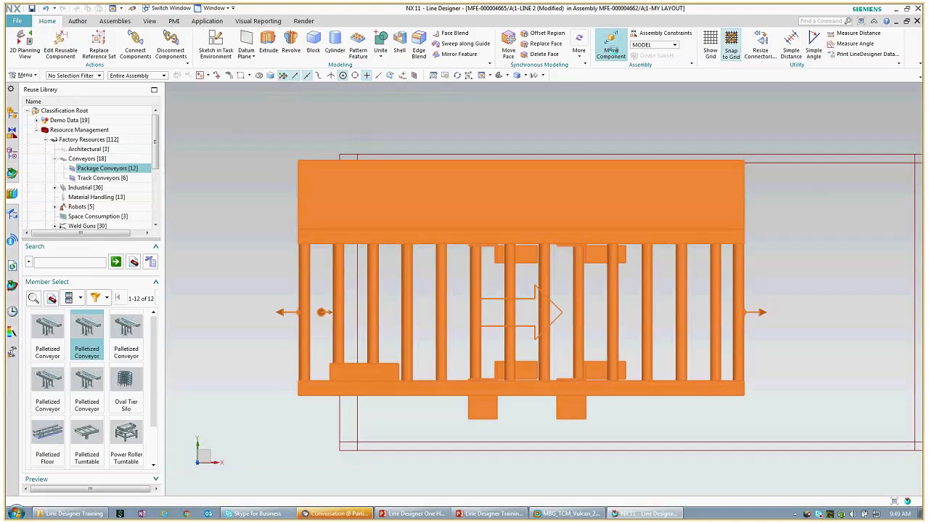
pyautogui.click(614, 49)
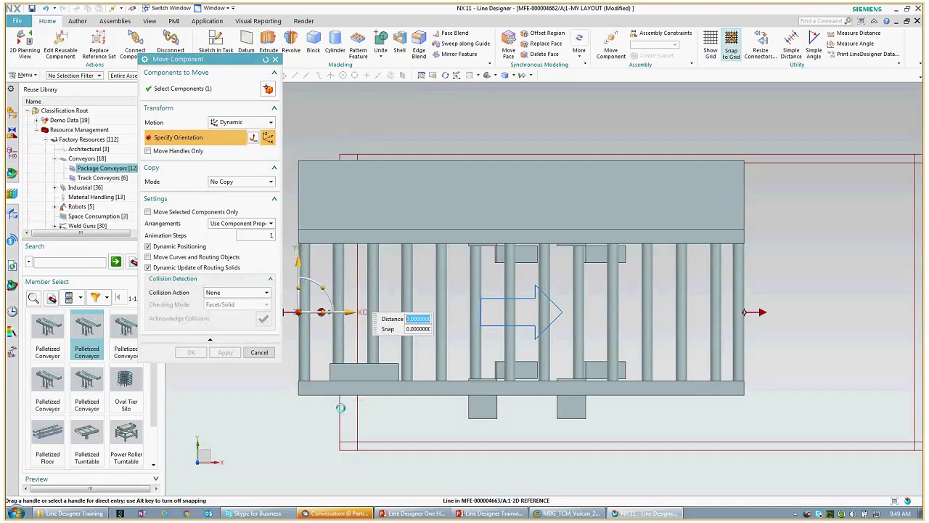
pyautogui.click(340, 408)
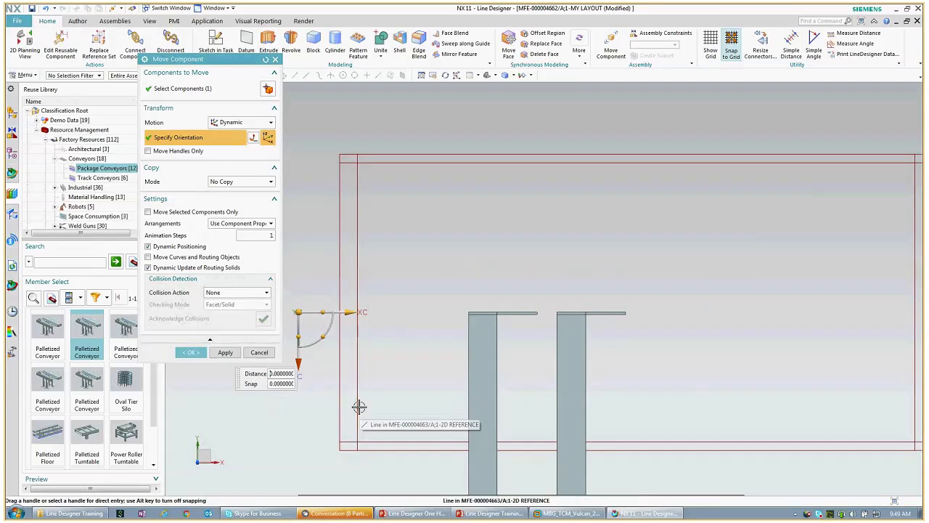
pyautogui.scroll(-1, 356, 404)
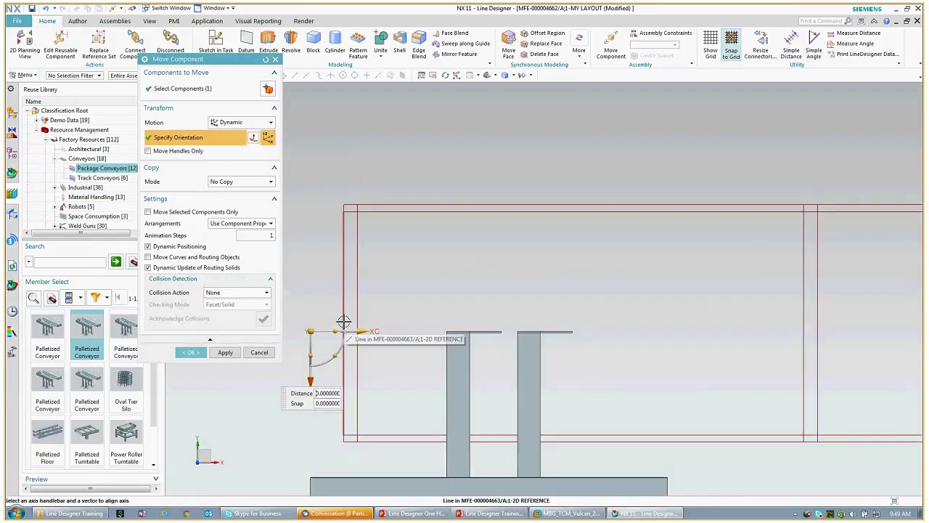
pyautogui.click(343, 322)
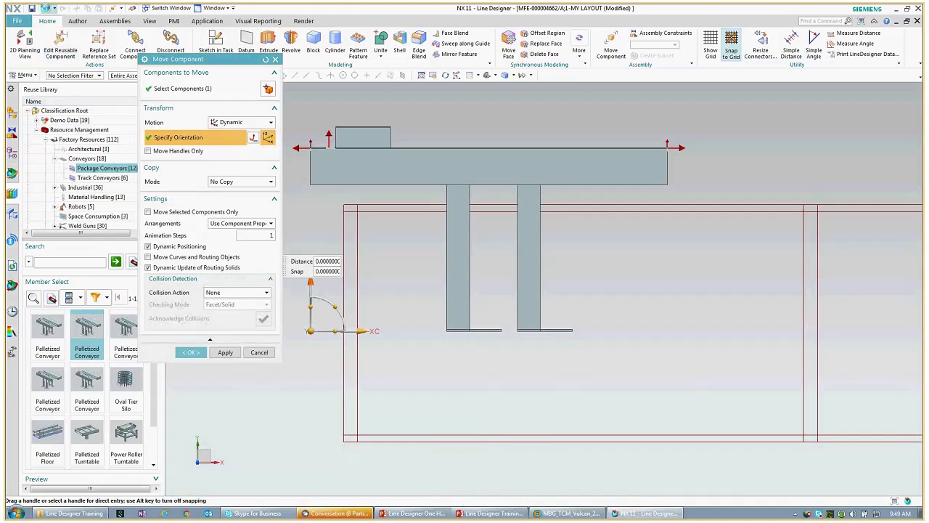
pyautogui.click(46, 9)
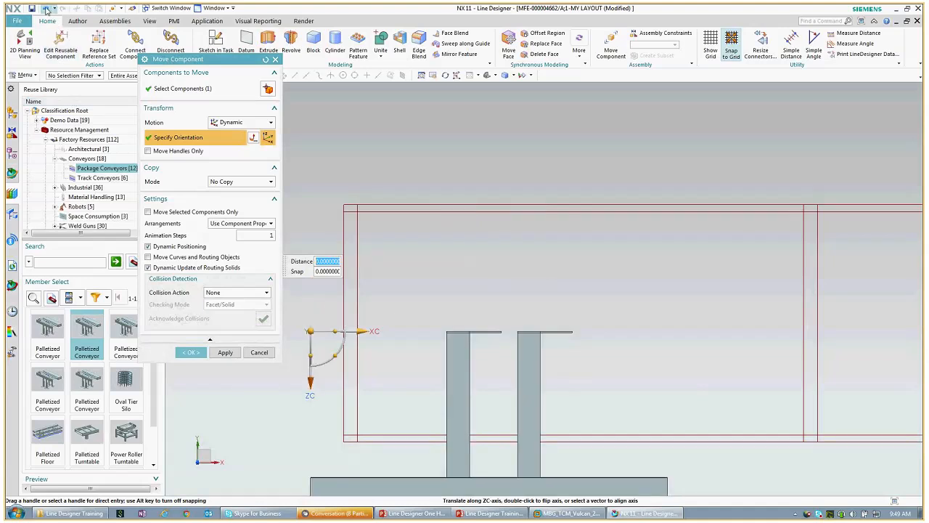
pyautogui.click(46, 9)
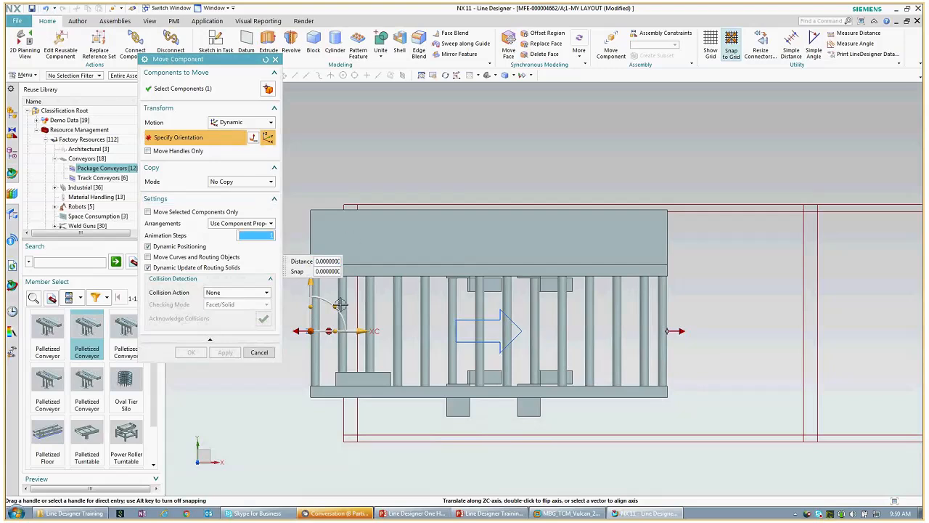
pyautogui.click(358, 331)
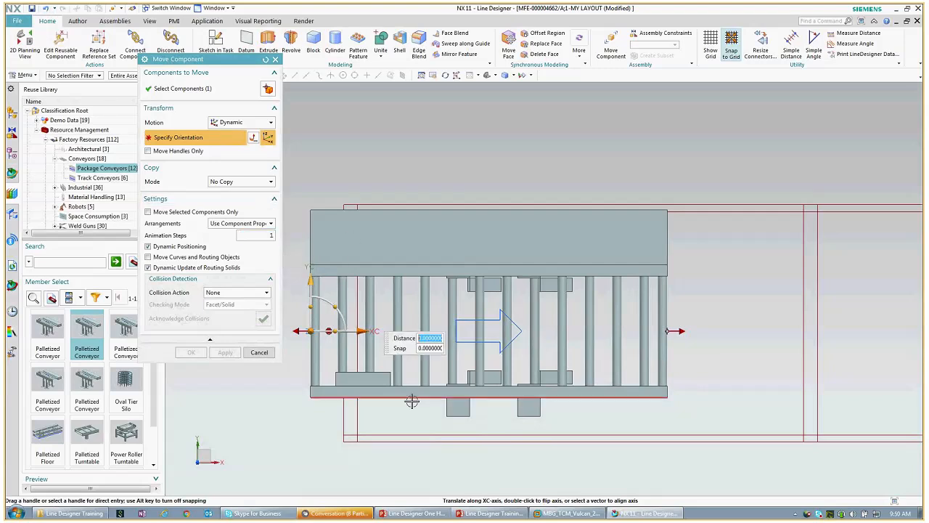
pyautogui.click(358, 320)
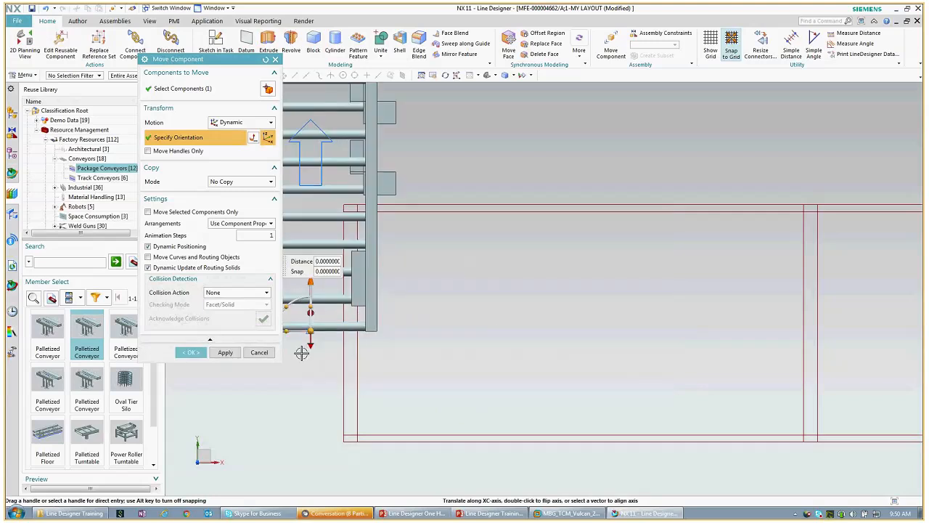
# Step: Align the conveyor's Y axis with the vertical red line, turn it about the vertical axis, then return to 2D Planning View
pyautogui.keyDown('shift'); pyautogui.moveTo(434, 284); pyautogui.dragTo(545, 328, button='middle'); pyautogui.keyUp('shift')
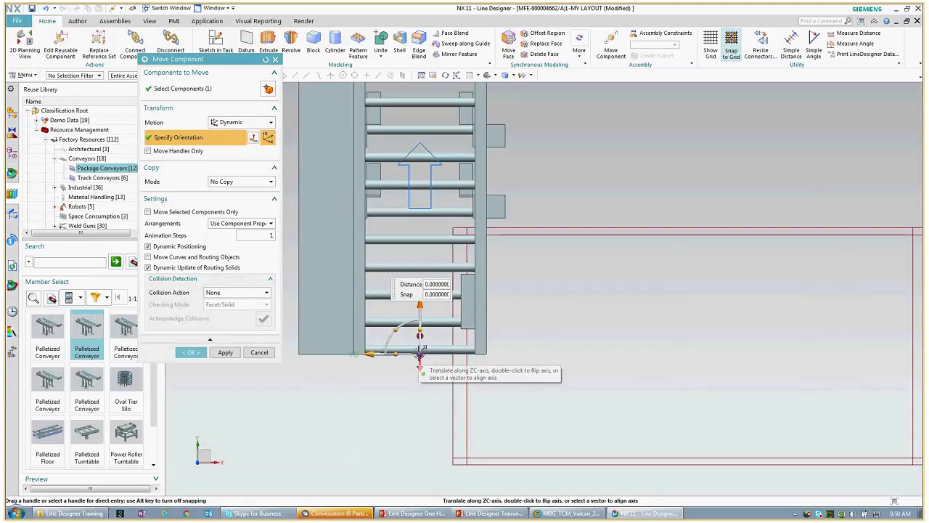
pyautogui.click(378, 355)
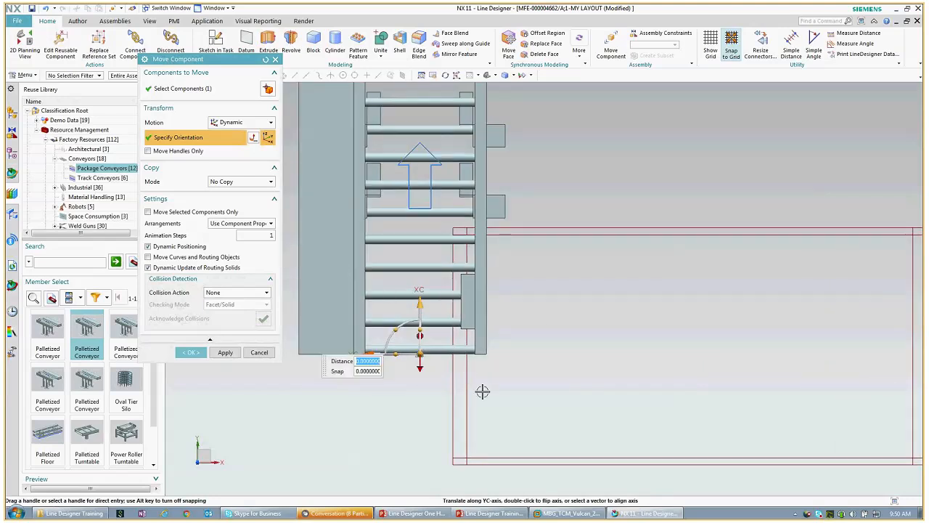
pyautogui.click(466, 370)
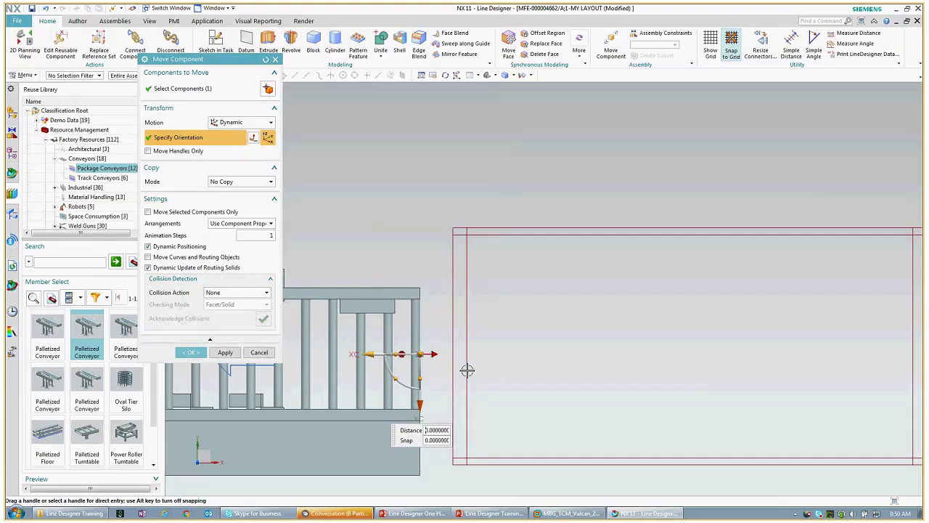
pyautogui.moveTo(543, 359); pyautogui.dragTo(537, 290, button='middle')
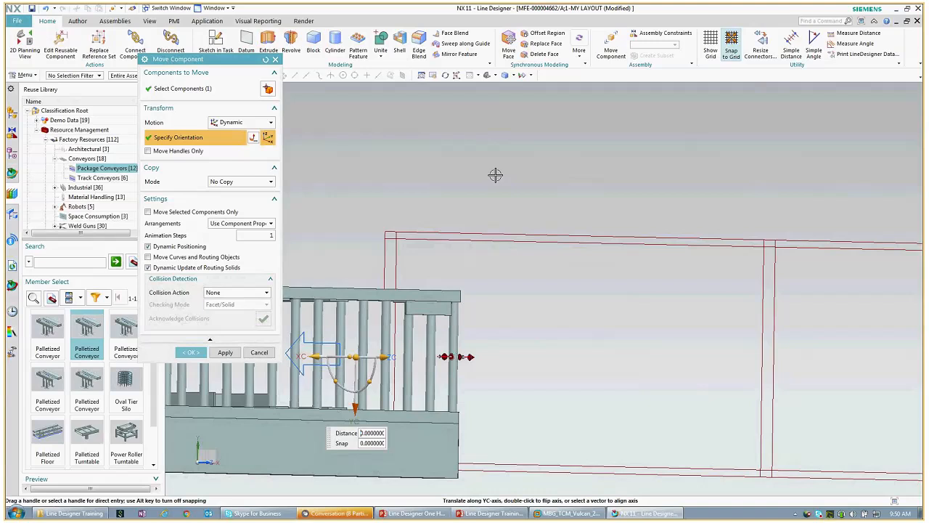
pyautogui.keyDown('shift'); pyautogui.moveTo(496, 175); pyautogui.dragTo(639, 141, button='middle'); pyautogui.keyUp('shift')
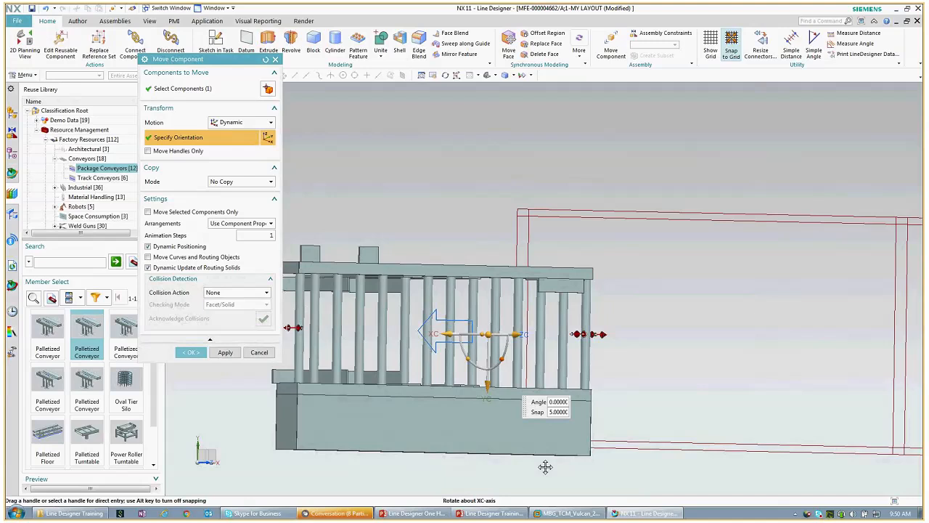
pyautogui.moveTo(545, 467); pyautogui.dragTo(538, 468)
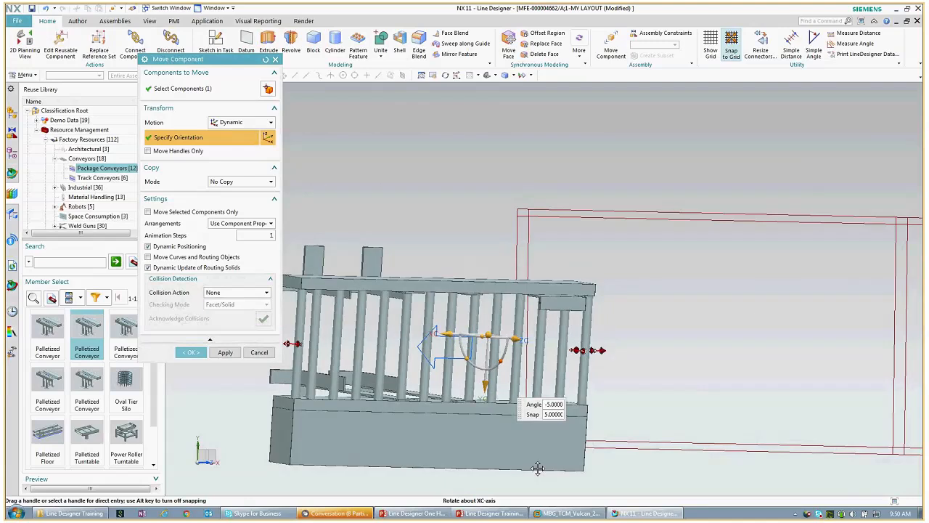
pyautogui.hotkey('ctrl', 'z')
pyautogui.moveTo(468, 361); pyautogui.dragTo(593, 206)
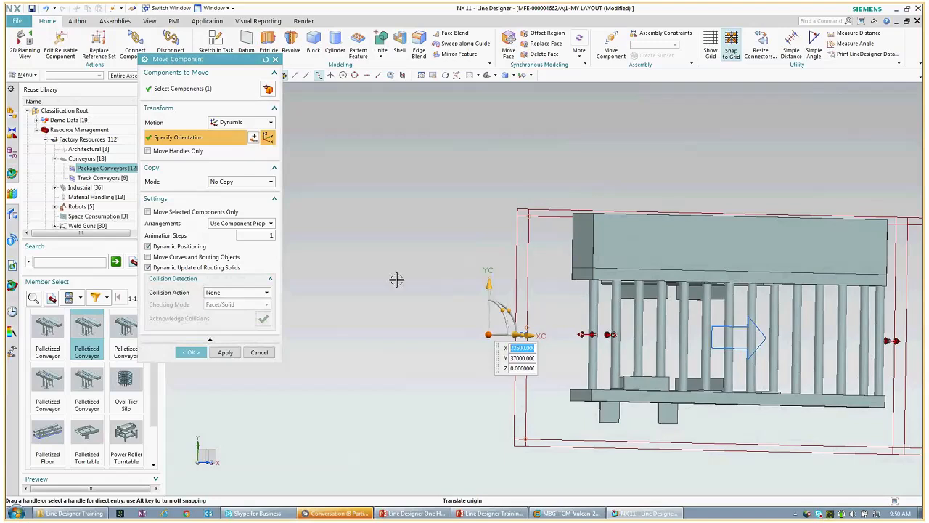
pyautogui.click(27, 42)
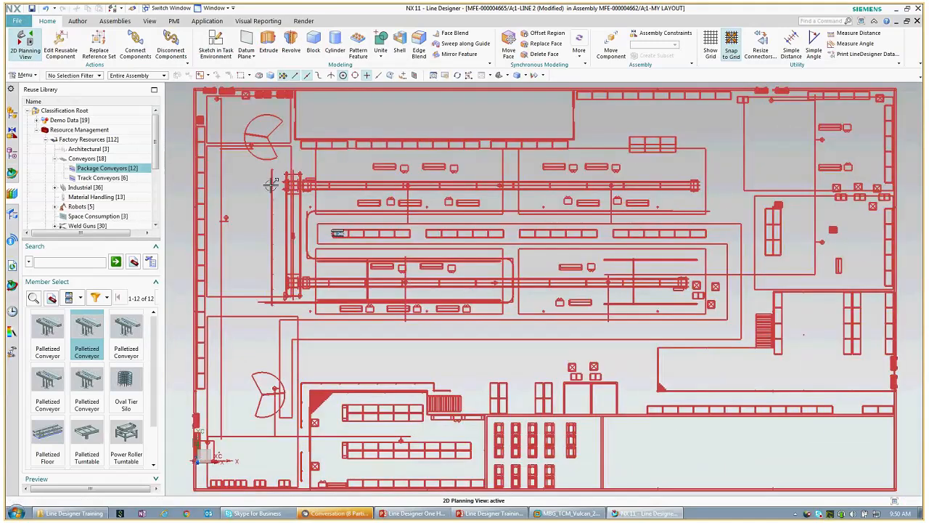
# Step: Select the Palletized Conveyor, switch to 3D Top view, and zoom in on the first conveyor
pyautogui.scroll(6, 294, 195)
pyautogui.scroll(3, 311, 197)
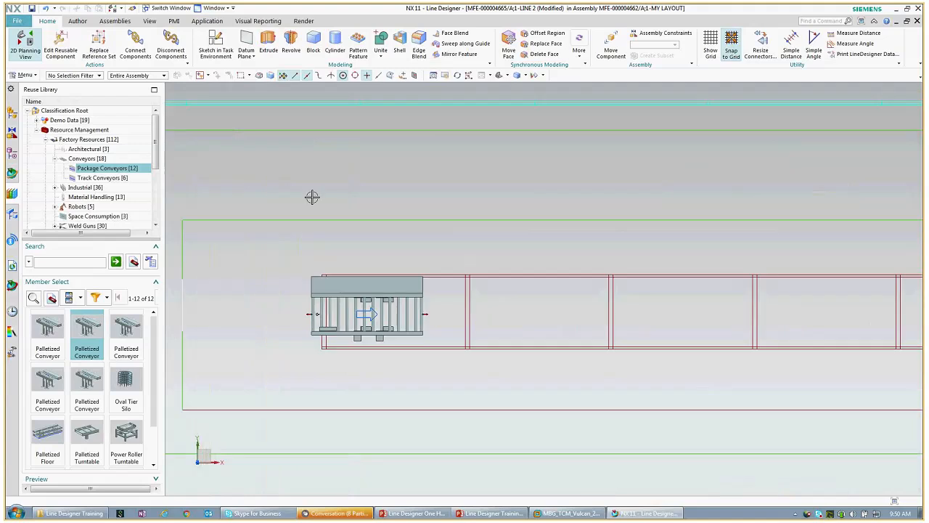
pyautogui.click(99, 360)
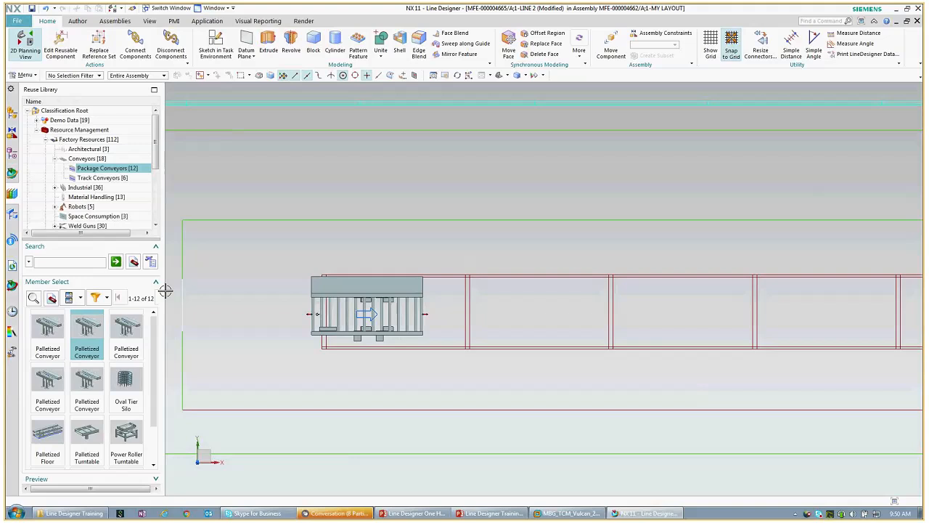
pyautogui.click(498, 75)
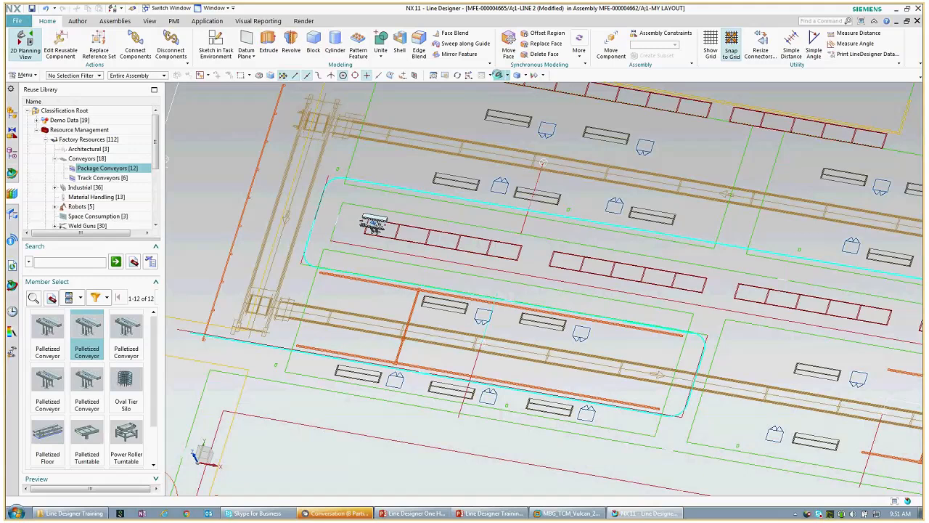
pyautogui.click(507, 75)
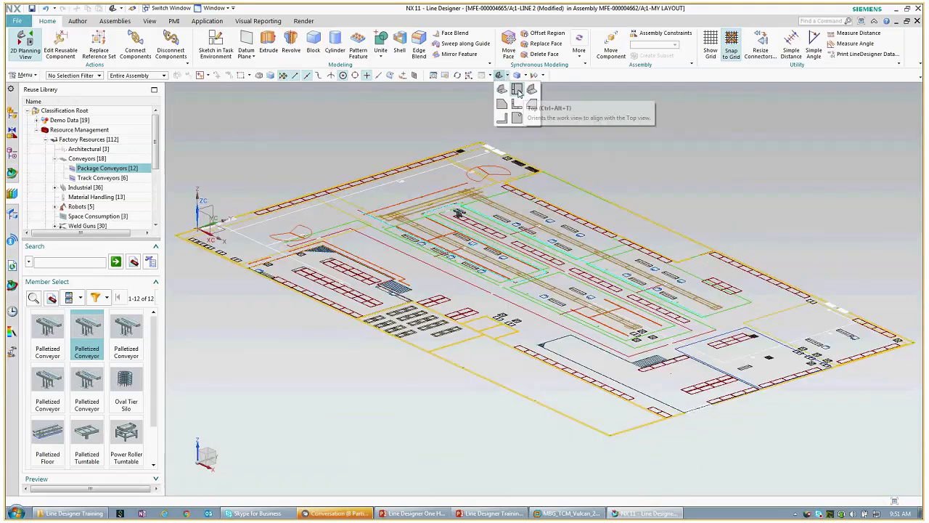
pyautogui.click(518, 90)
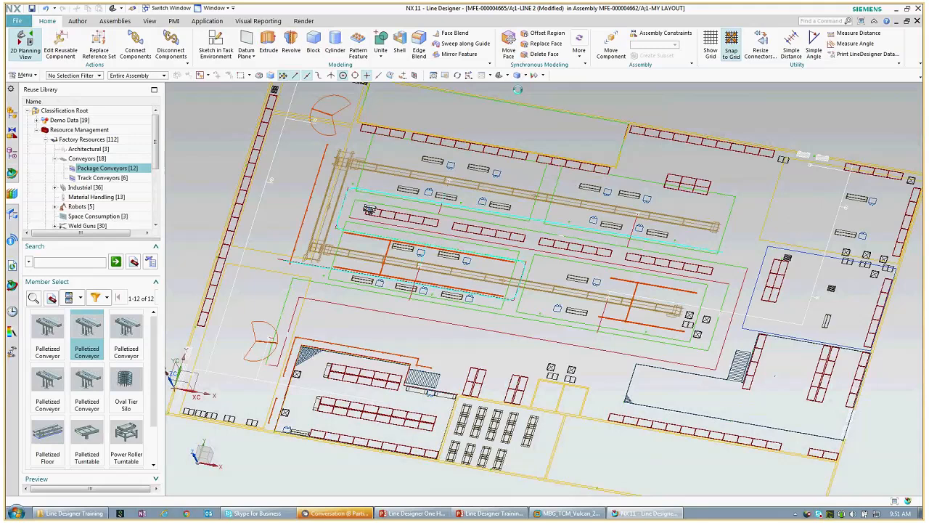
pyautogui.scroll(5, 411, 221)
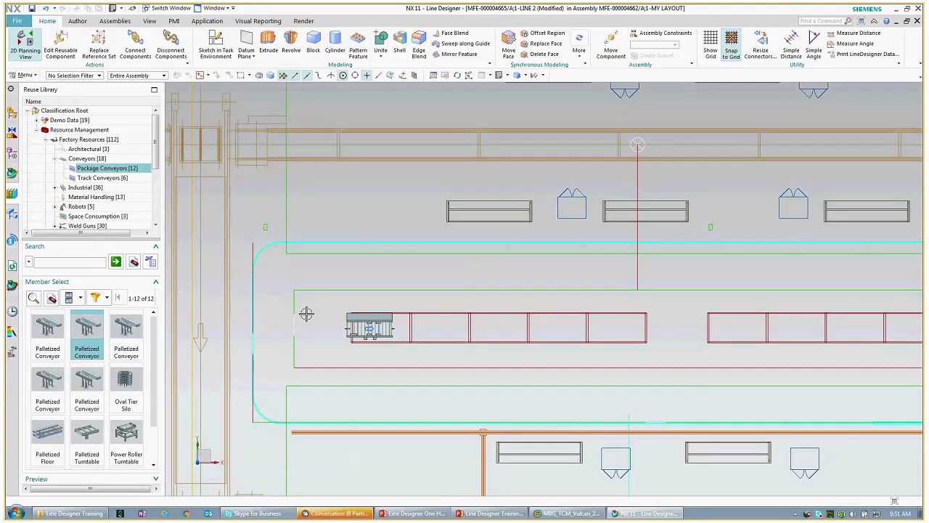
pyautogui.scroll(2, 307, 314)
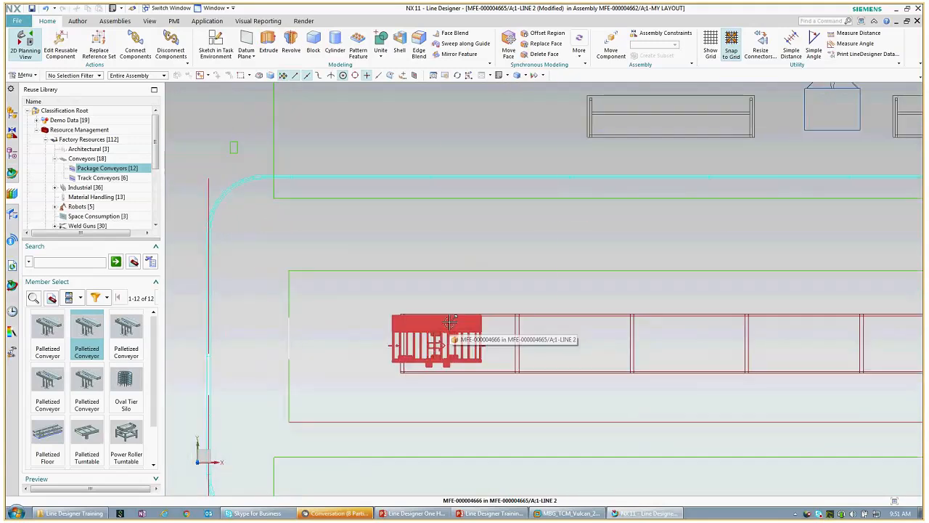
# Step: Set the Palletized Conveyor's Width to 1219.2 mm by measuring between the two lane lines
pyautogui.rightClick(451, 319)
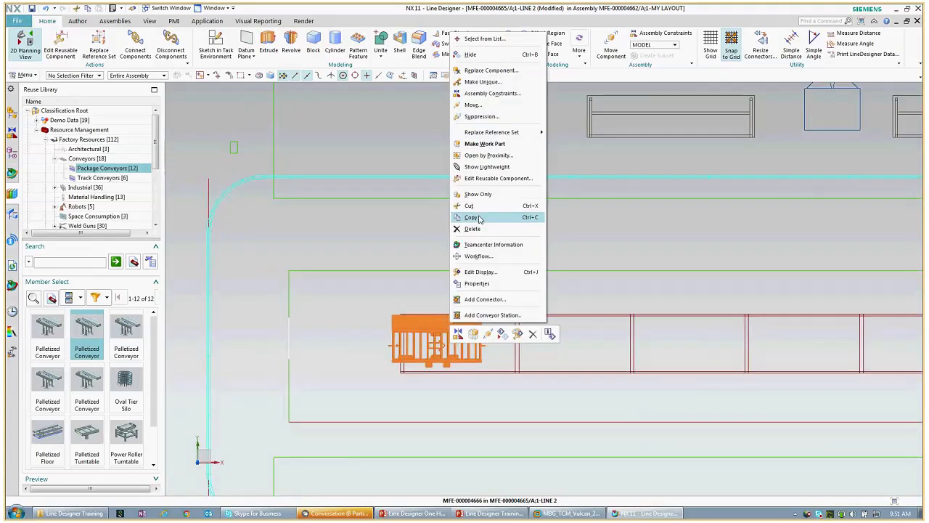
pyautogui.click(480, 180)
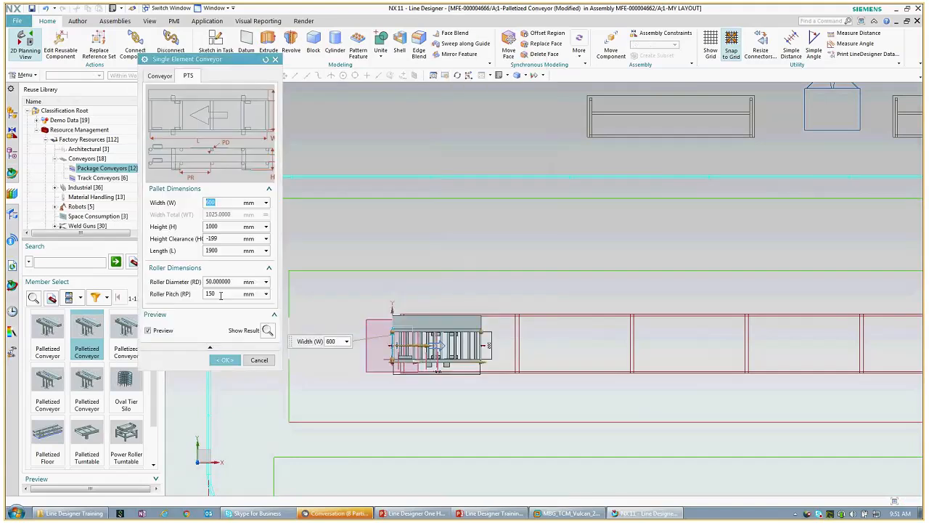
pyautogui.write('600')
pyautogui.click(266, 203)
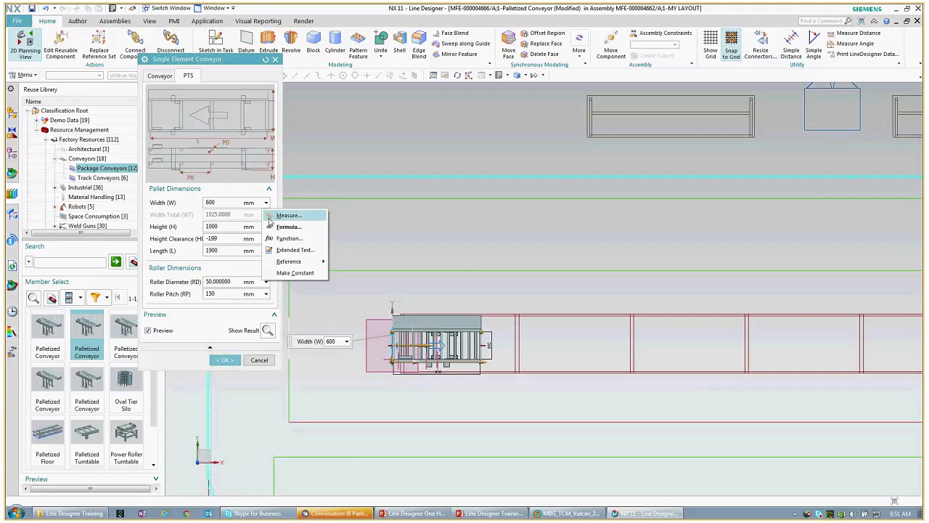
pyautogui.click(273, 216)
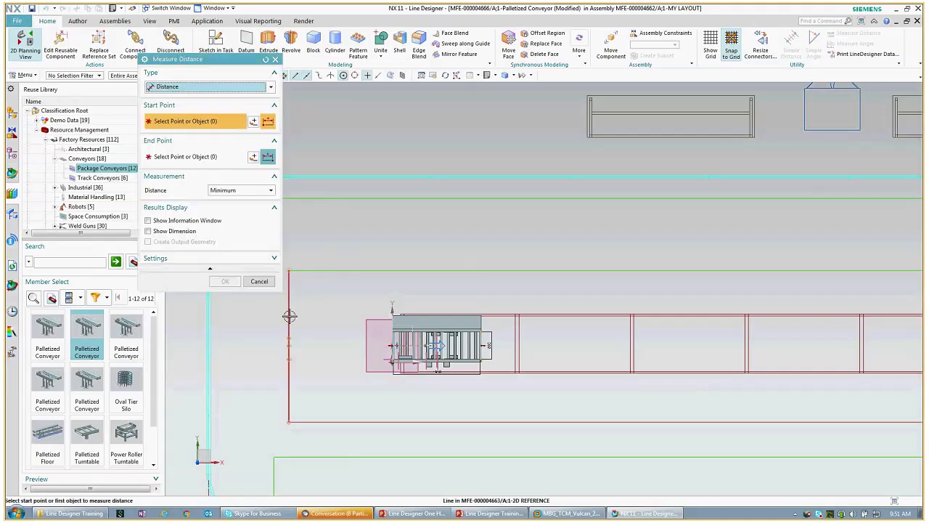
pyautogui.scroll(3, 290, 316)
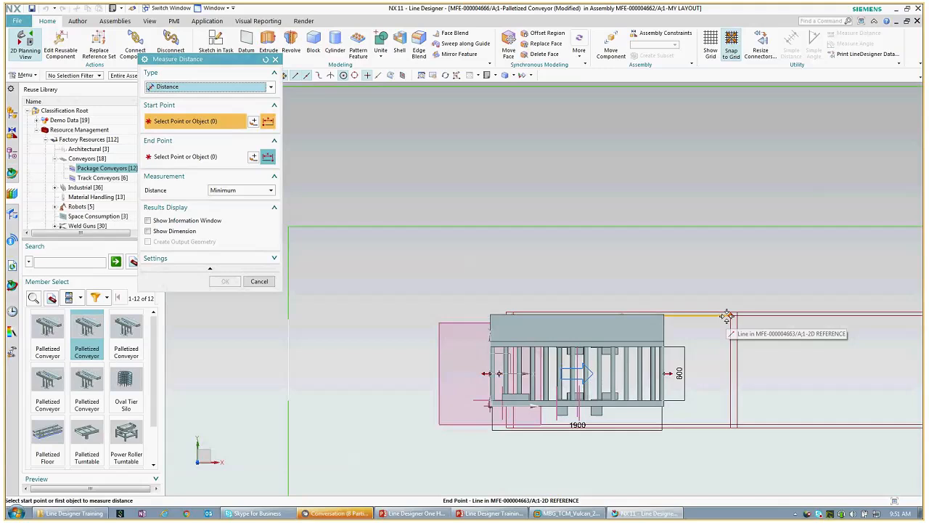
pyautogui.click(728, 317)
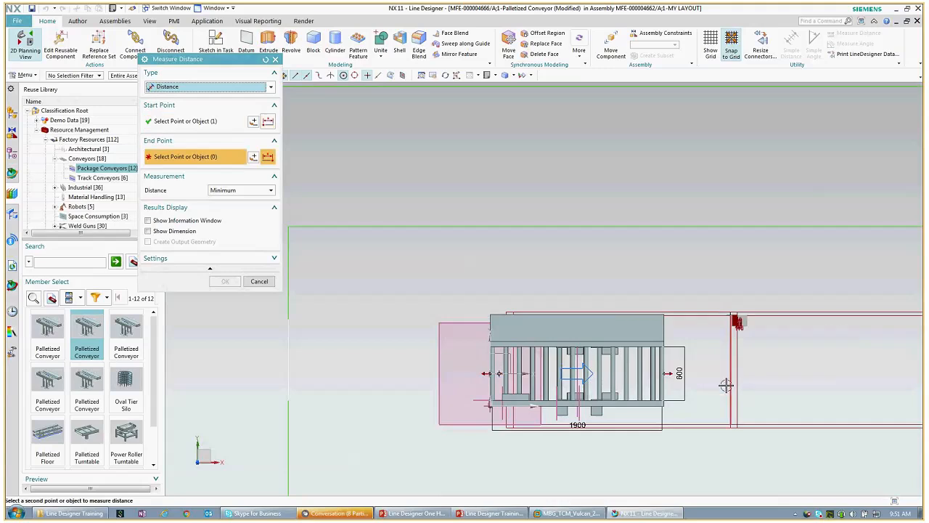
pyautogui.click(732, 424)
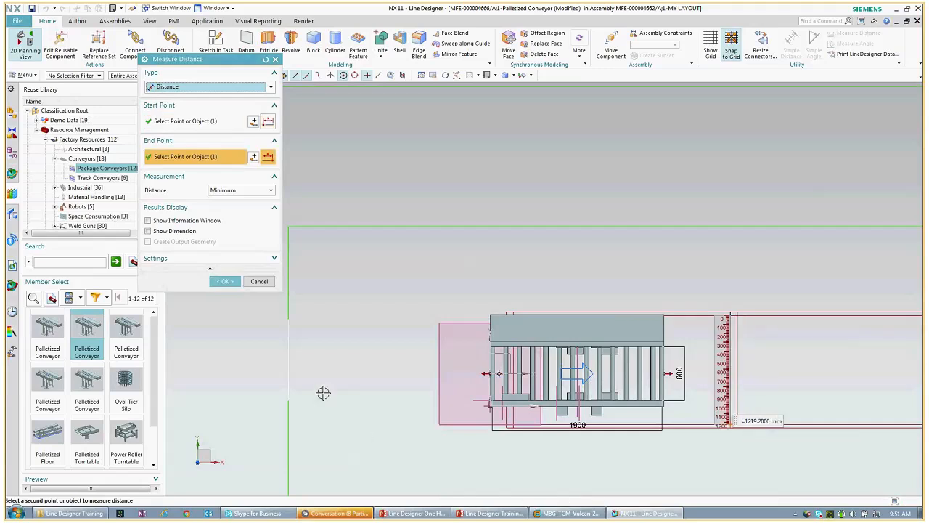
pyautogui.click(222, 282)
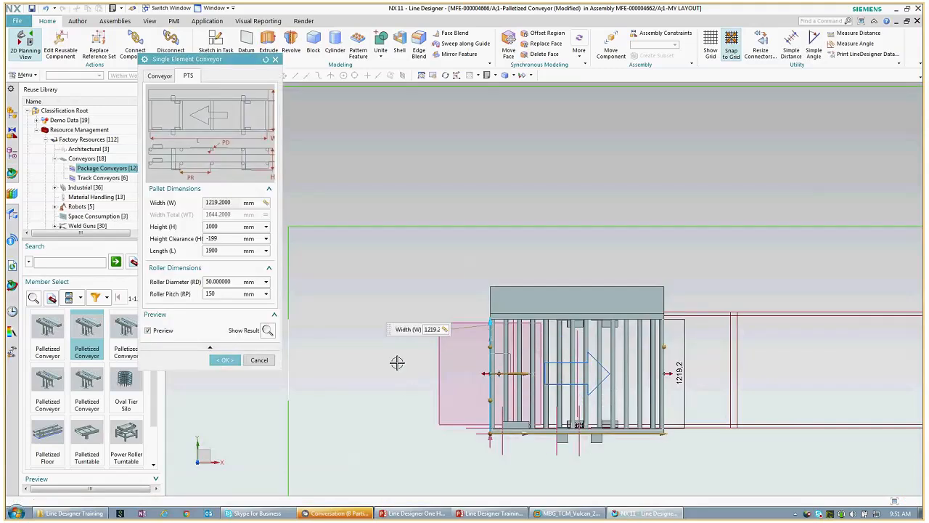
pyautogui.click(223, 361)
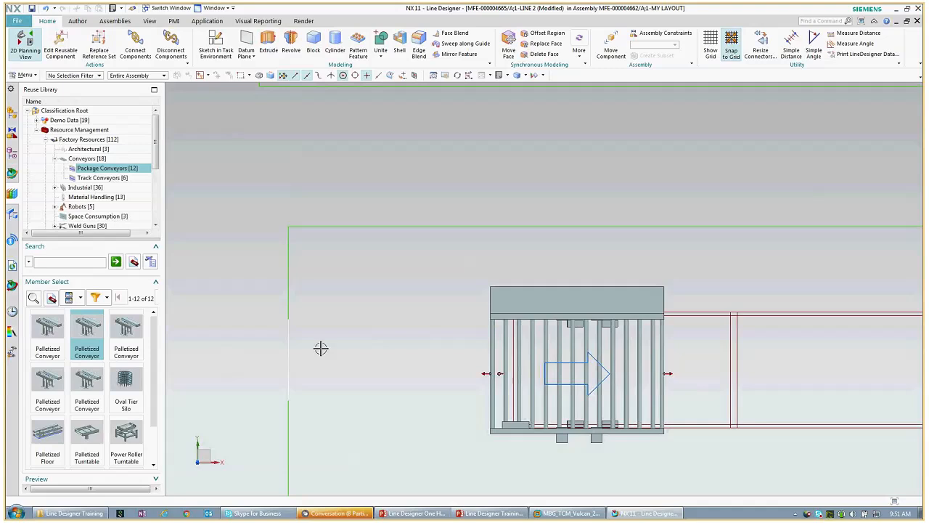
# Step: Turn off Snap to Grid and drag the conveyor's Length from 2450 to 2700 mm
pyautogui.keyDown('shift'); pyautogui.moveTo(352, 354); pyautogui.dragTo(232, 368, button='middle'); pyautogui.keyUp('shift')
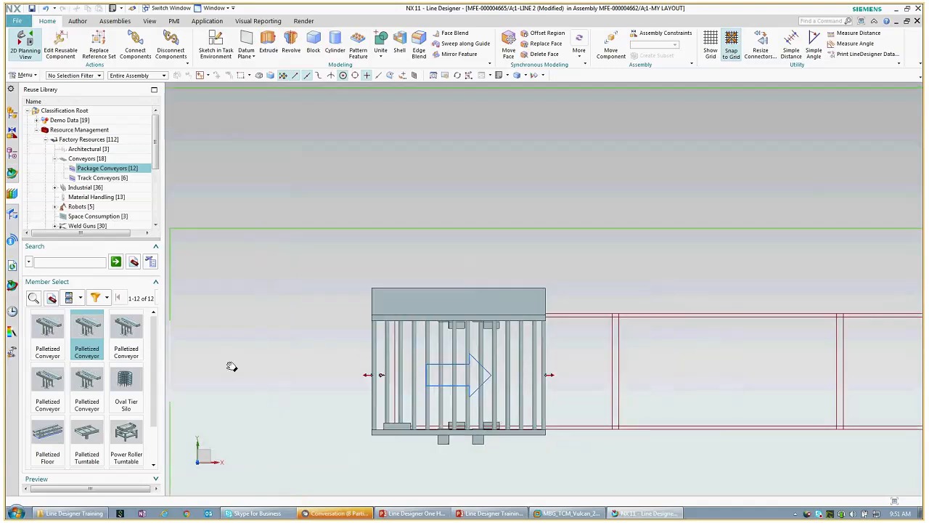
pyautogui.rightClick(436, 302)
pyautogui.click(480, 161)
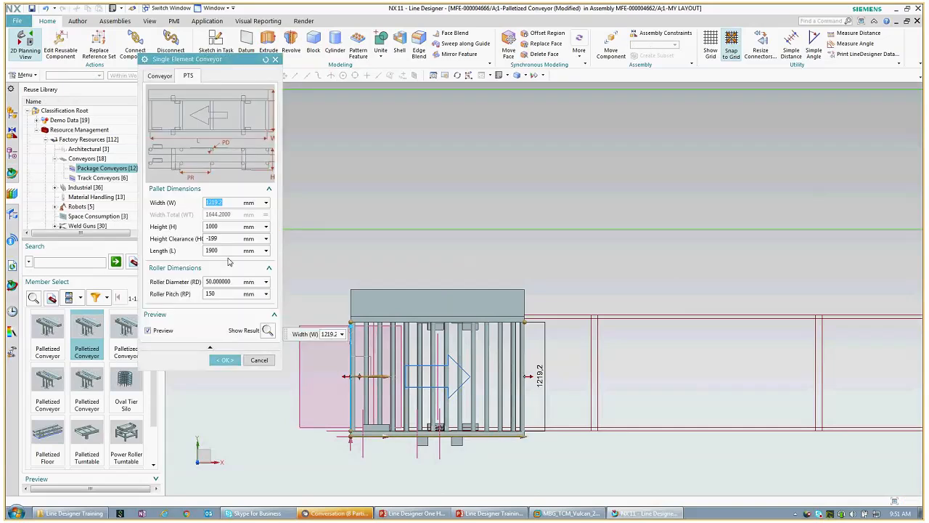
pyautogui.click(227, 251)
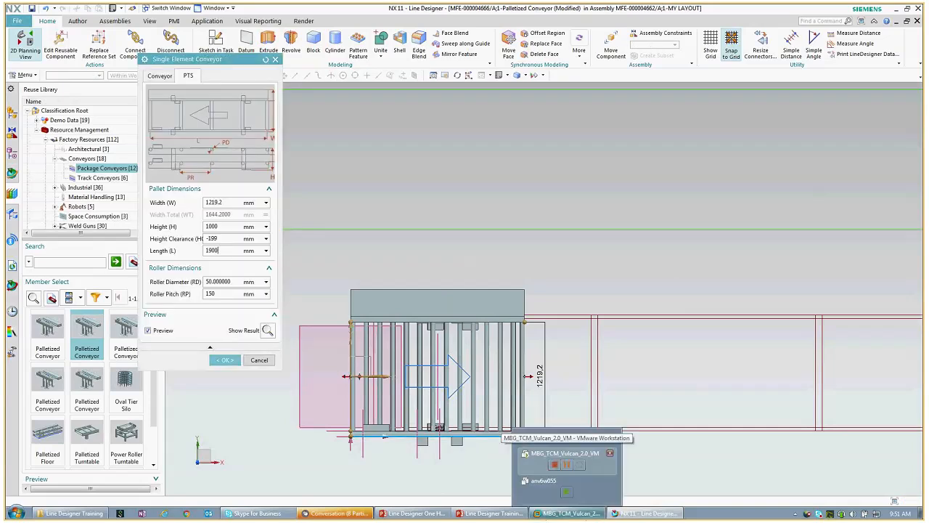
pyautogui.moveTo(525, 437); pyautogui.dragTo(574, 436)
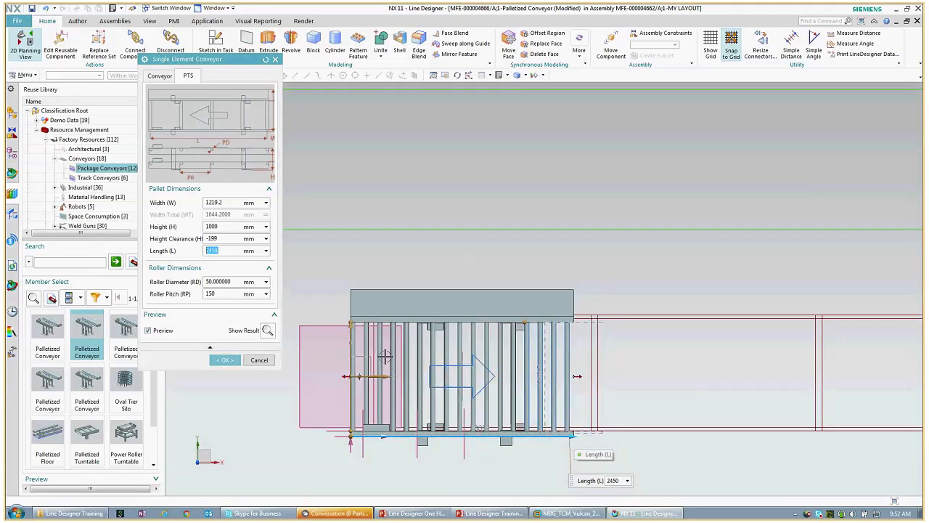
pyautogui.click(731, 55)
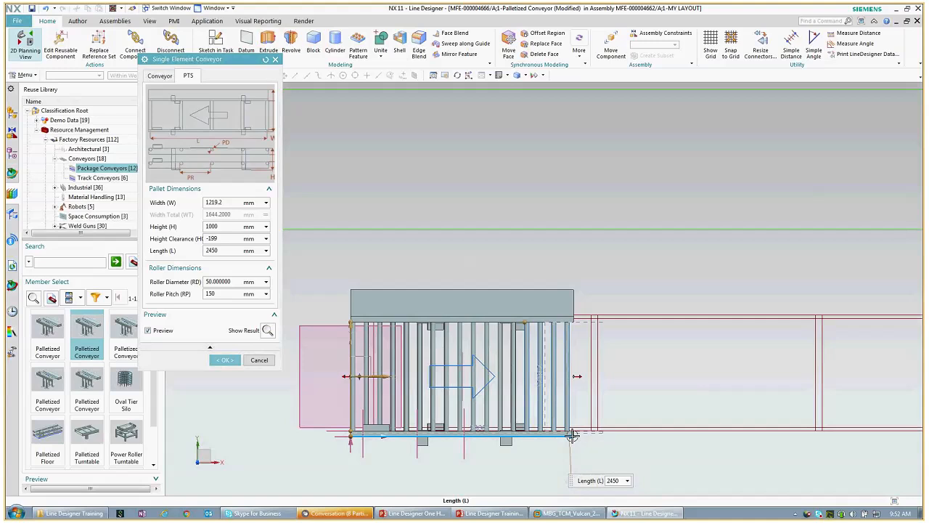
pyautogui.moveTo(572, 435); pyautogui.dragTo(594, 434)
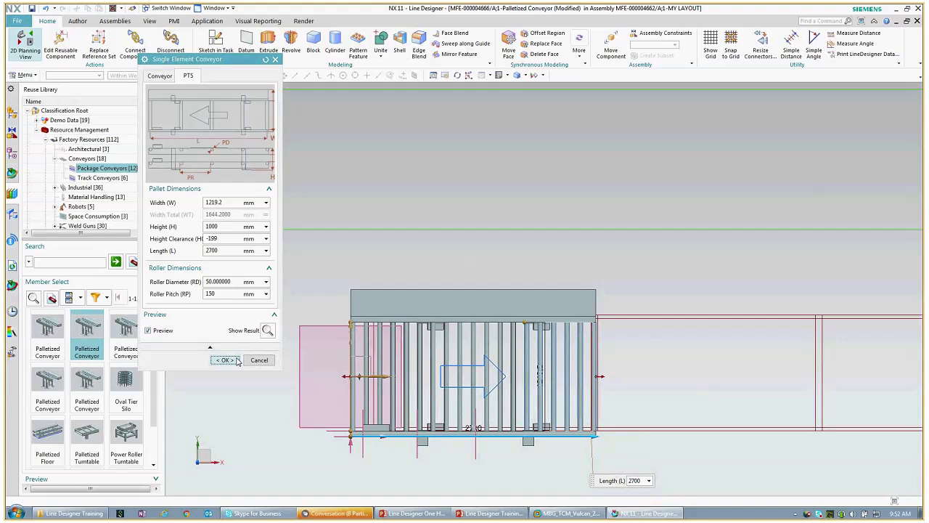
pyautogui.click(226, 360)
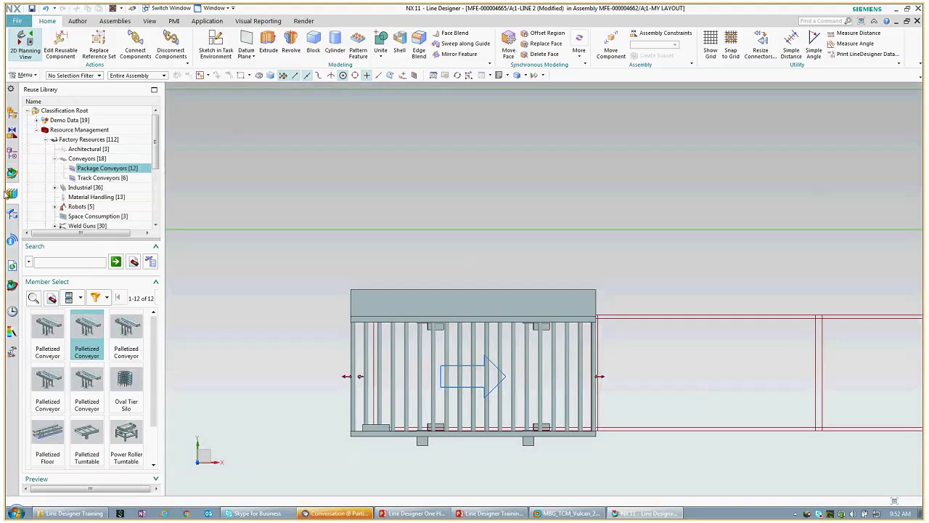
# Step: Drop a second Palletized Conveyor end-to-end with the first, adjusting it with fast placement mode
pyautogui.moveTo(105, 330); pyautogui.dragTo(602, 378)
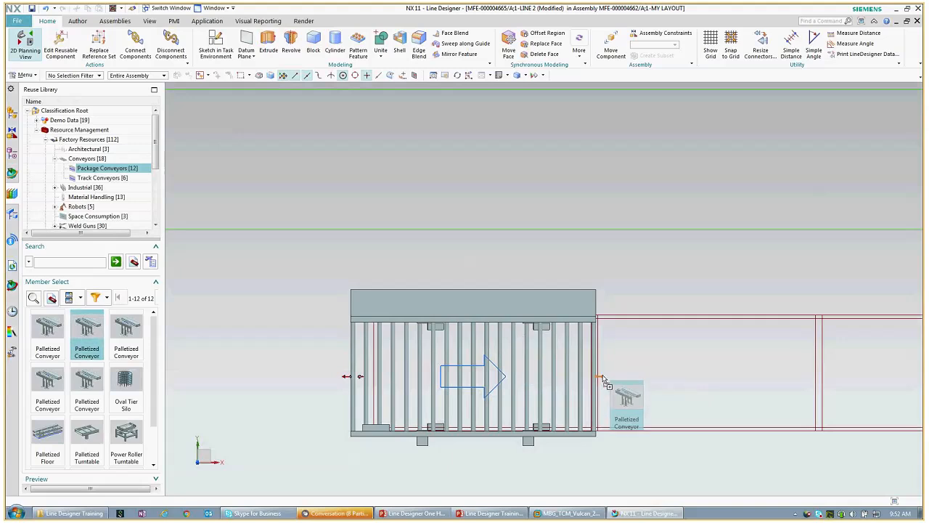
pyautogui.moveTo(603, 377); pyautogui.dragTo(602, 376)
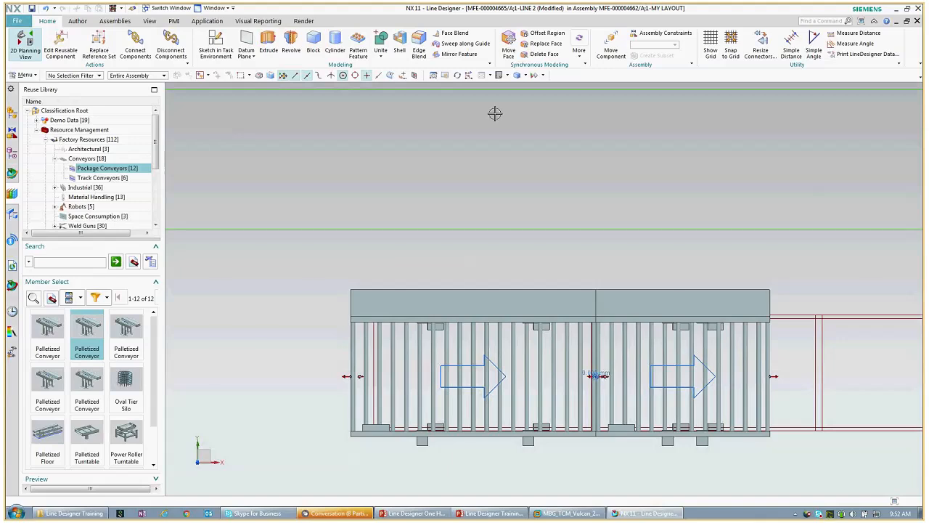
pyautogui.click(469, 76)
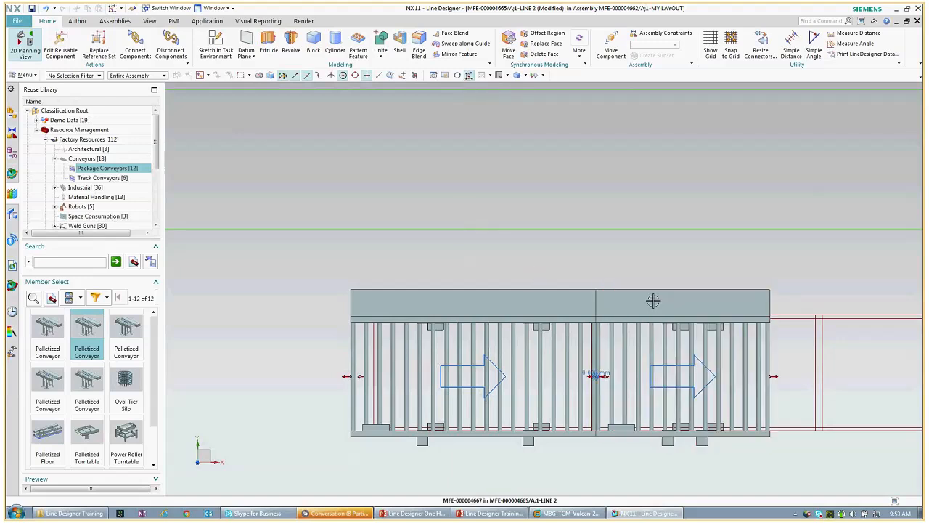
pyautogui.moveTo(653, 299); pyautogui.dragTo(687, 292)
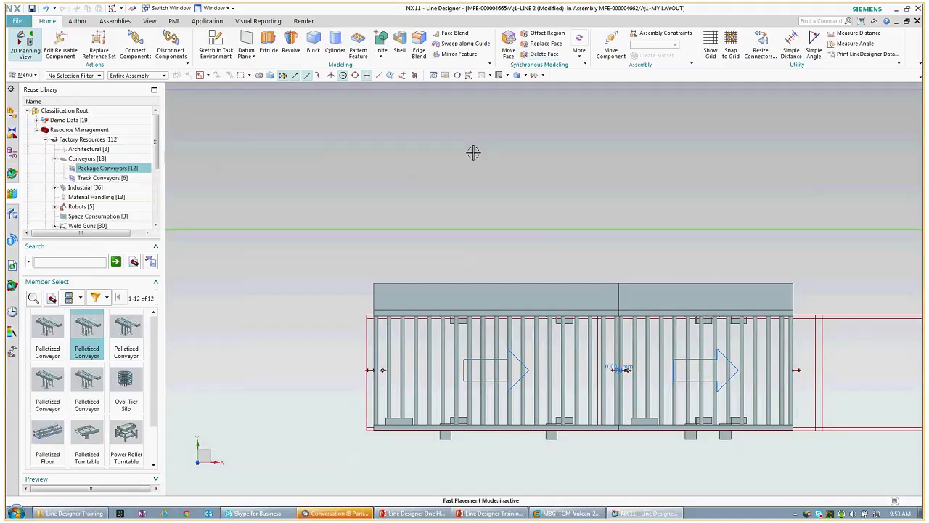
pyautogui.scroll(-2, 476, 150)
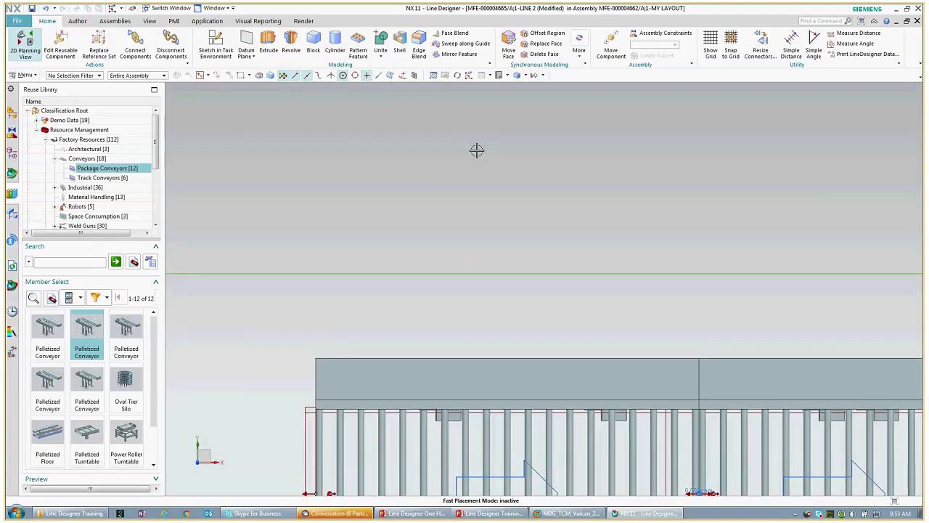
pyautogui.scroll(3, 477, 150)
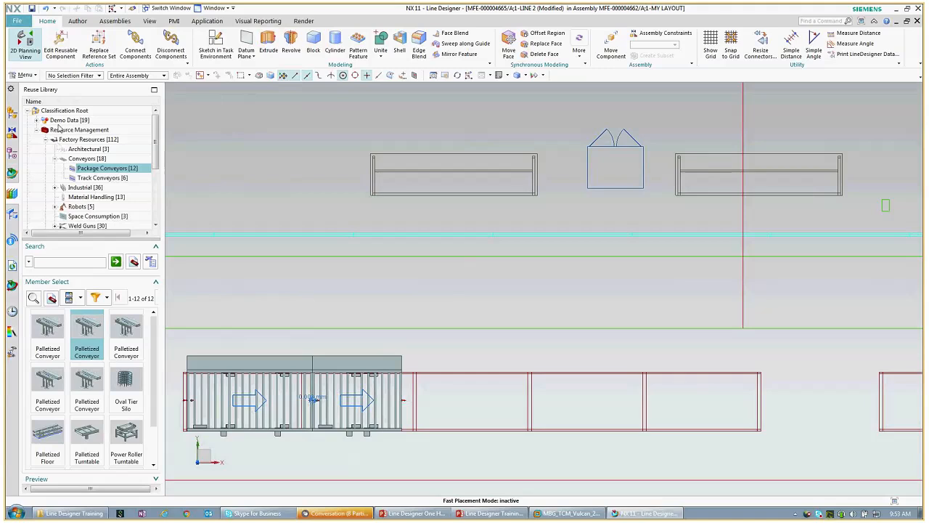
# Step: From Material Handling, drop a Rack under the left bench outline and a Grid Box in the roofed outline
pyautogui.click(72, 197)
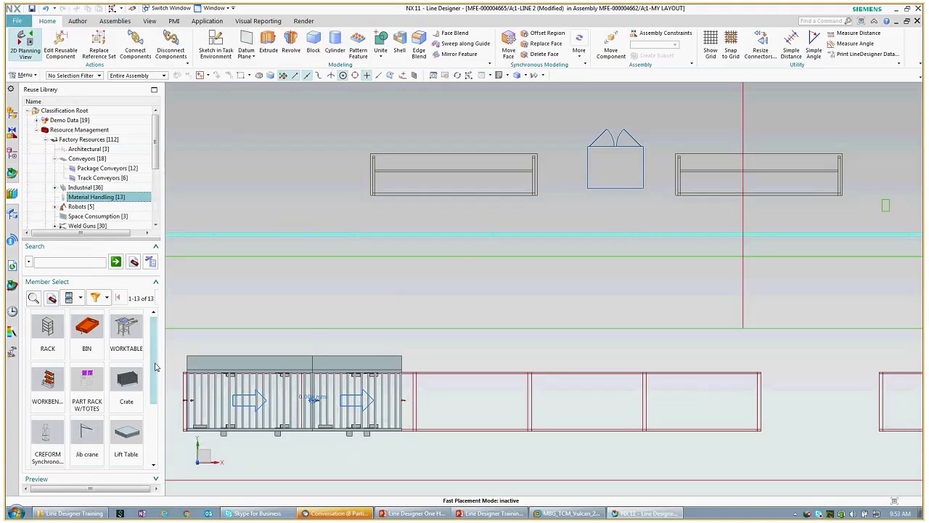
pyautogui.moveTo(163, 364); pyautogui.dragTo(191, 363)
pyautogui.moveTo(119, 443); pyautogui.dragTo(385, 201)
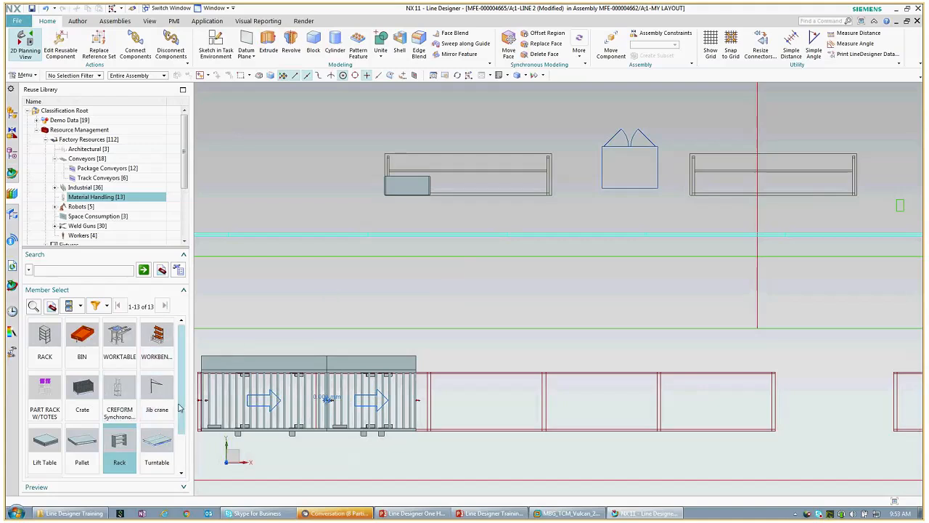
pyautogui.scroll(-1, 51, 436)
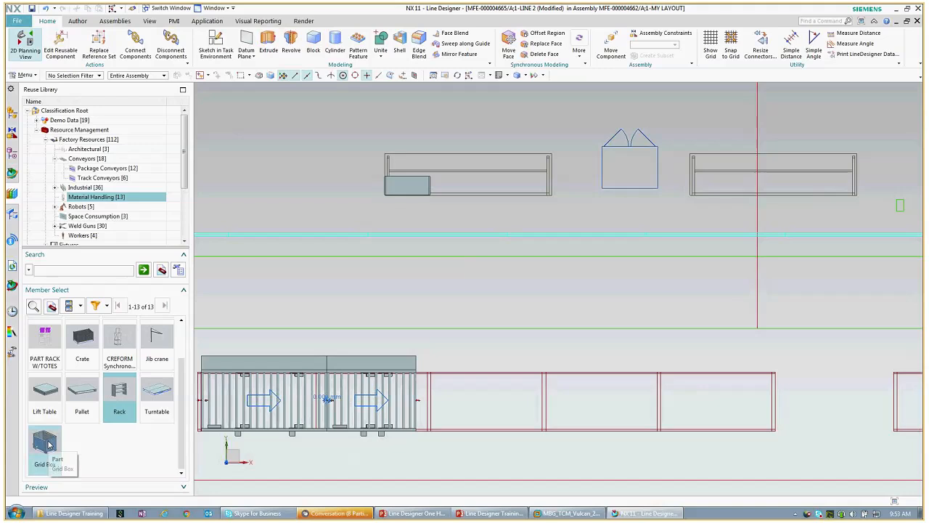
pyautogui.moveTo(46, 447); pyautogui.dragTo(598, 198)
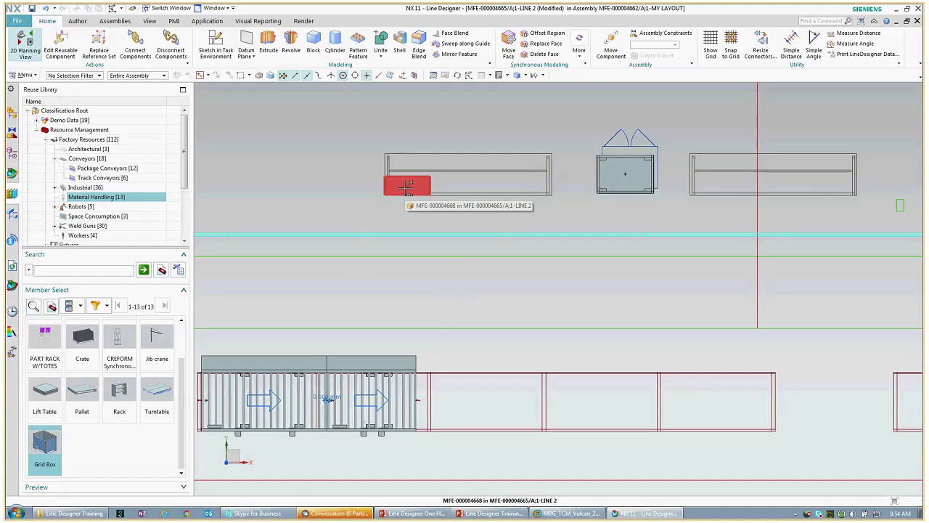
# Step: Attempt to resize the rack with Edit Reusable Component, then cancel after a width error
pyautogui.rightClick(408, 188)
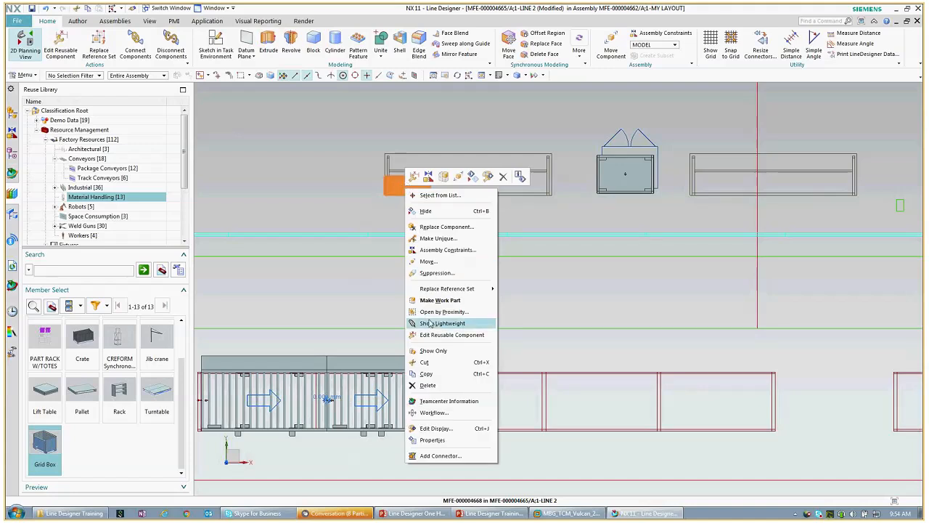
pyautogui.click(447, 334)
pyautogui.scroll(1, 455, 216)
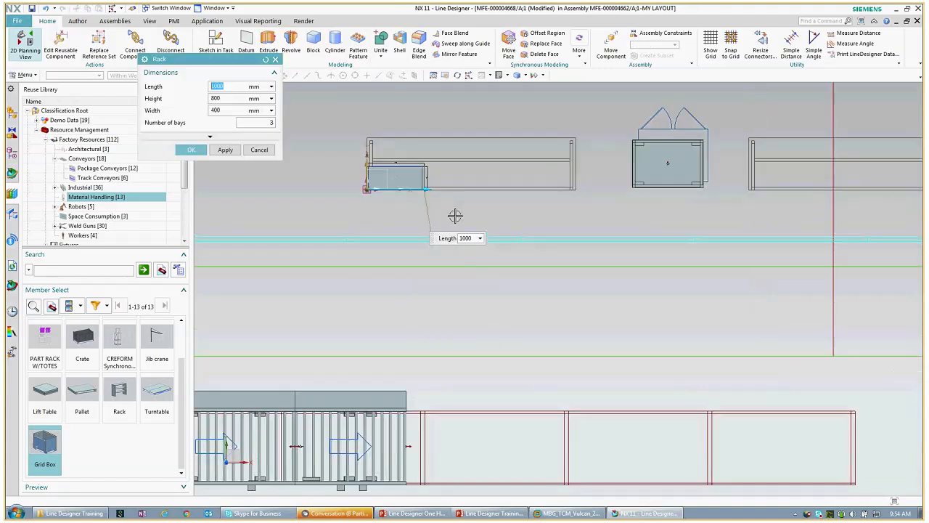
pyautogui.scroll(1, 455, 216)
pyautogui.moveTo(408, 177); pyautogui.dragTo(645, 180)
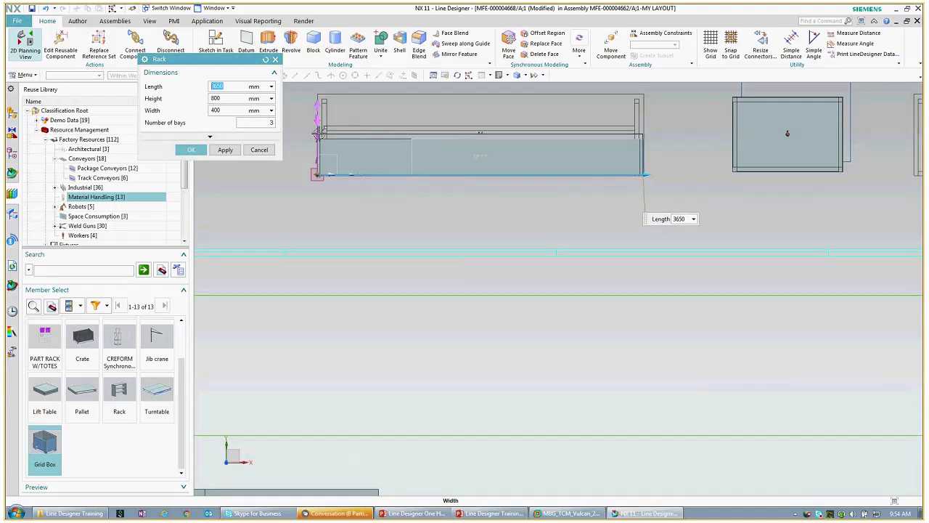
pyautogui.moveTo(317, 133); pyautogui.dragTo(379, 225)
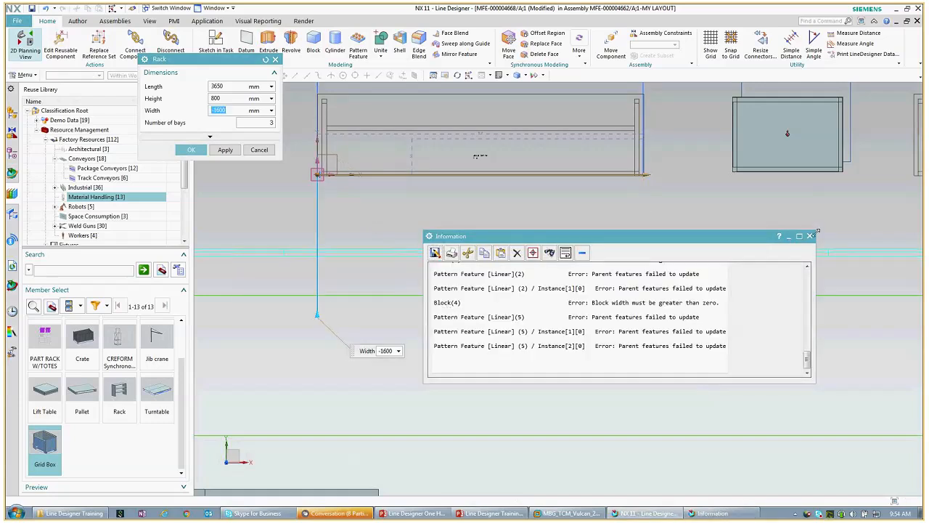
pyautogui.click(810, 237)
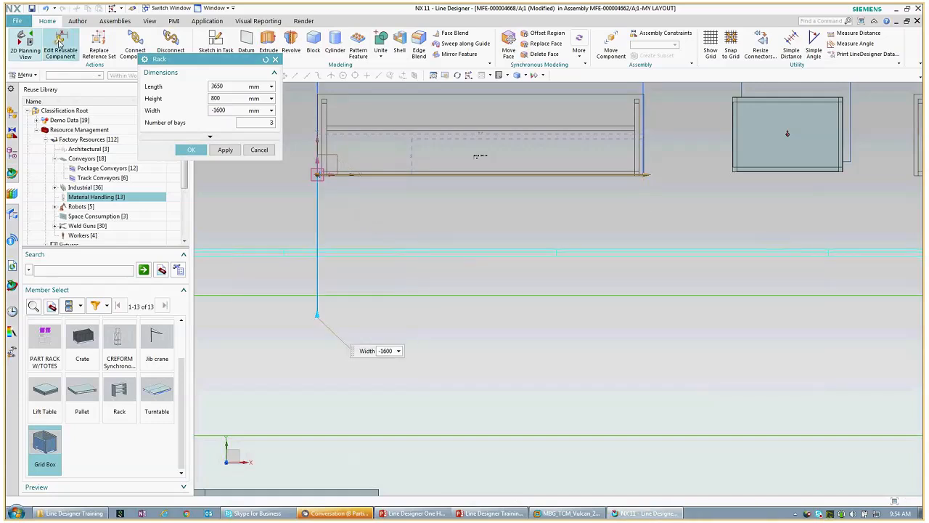
pyautogui.click(45, 9)
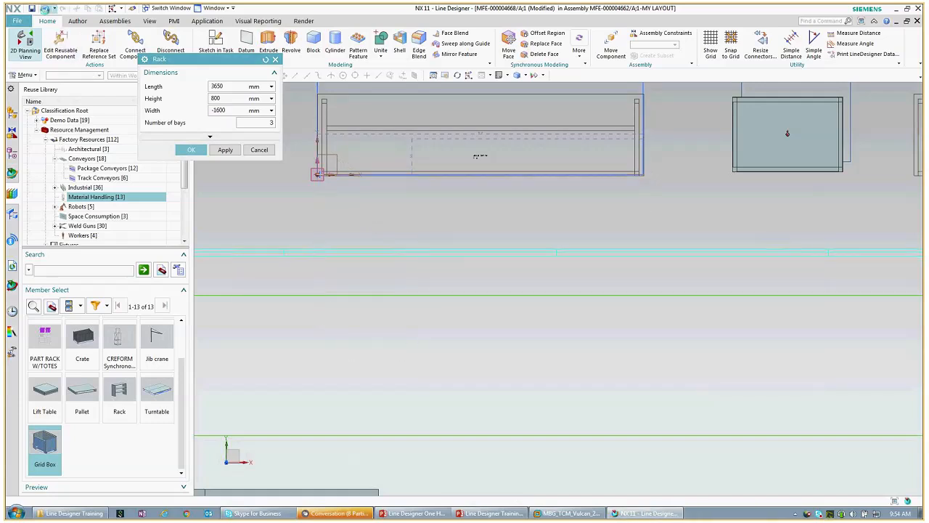
# Step: Reopen the rack editor and drag it to 3640 mm long and 900 mm wide
pyautogui.rightClick(371, 159)
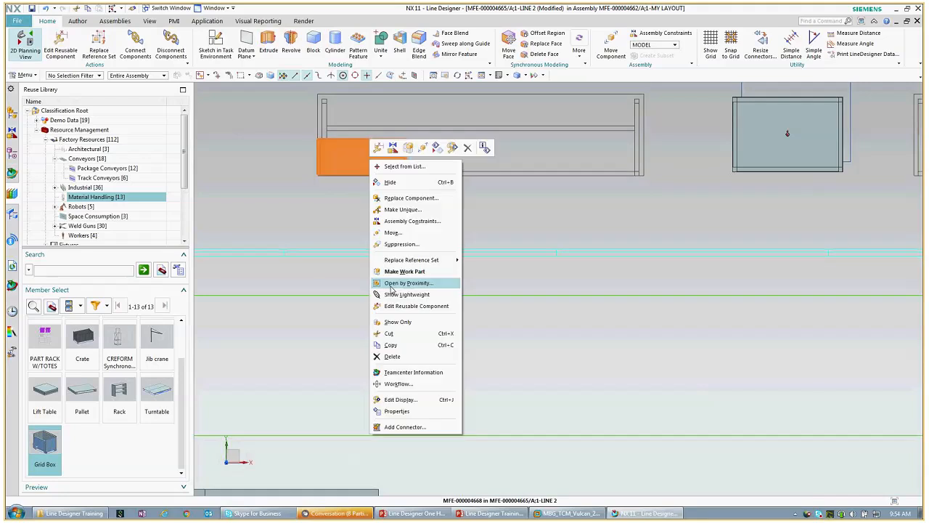
pyautogui.click(393, 310)
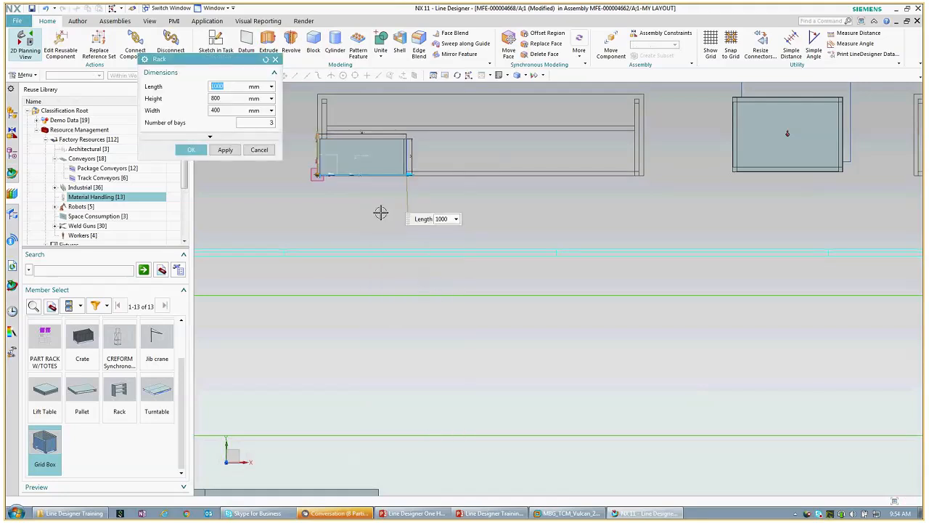
pyautogui.scroll(2, 381, 212)
pyautogui.keyDown('shift'); pyautogui.moveTo(414, 228); pyautogui.dragTo(417, 356, button='middle'); pyautogui.keyUp('shift')
pyautogui.moveTo(429, 279); pyautogui.dragTo(796, 288)
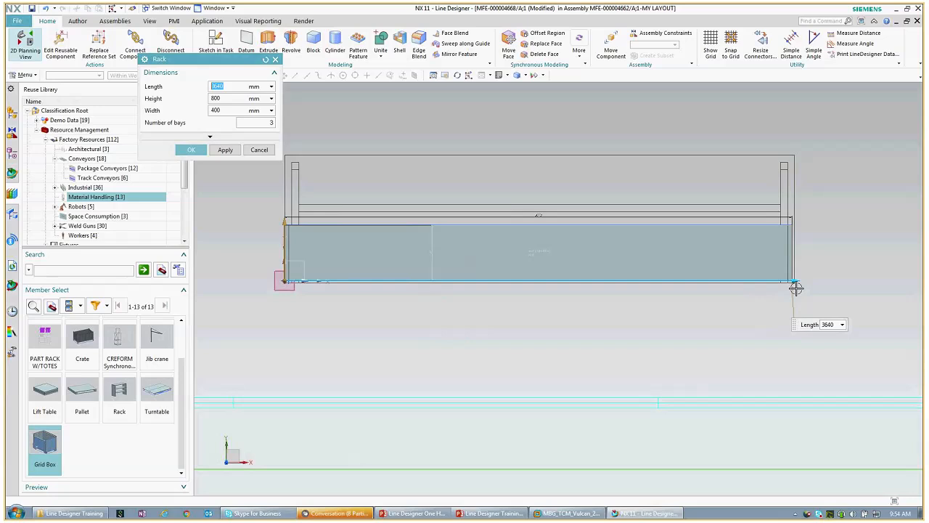
pyautogui.click(286, 238)
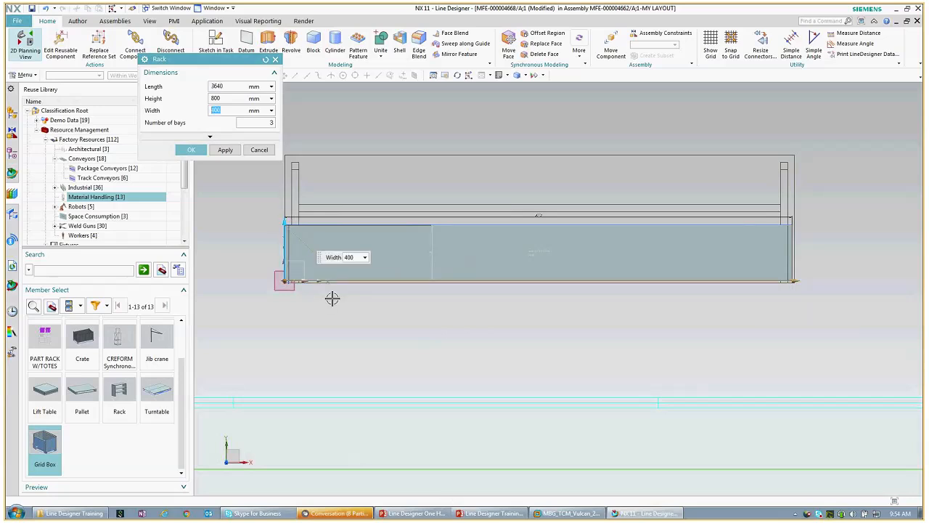
pyautogui.moveTo(284, 222); pyautogui.dragTo(292, 152)
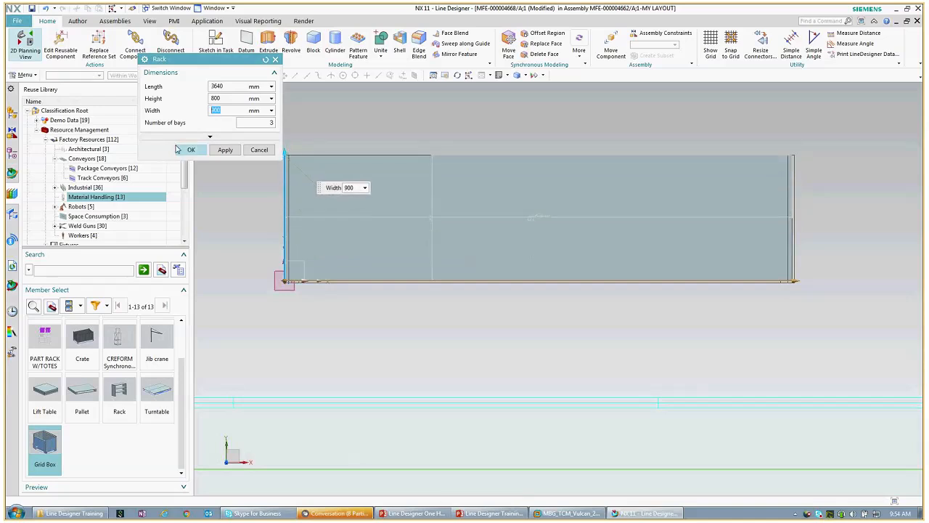
pyautogui.click(185, 149)
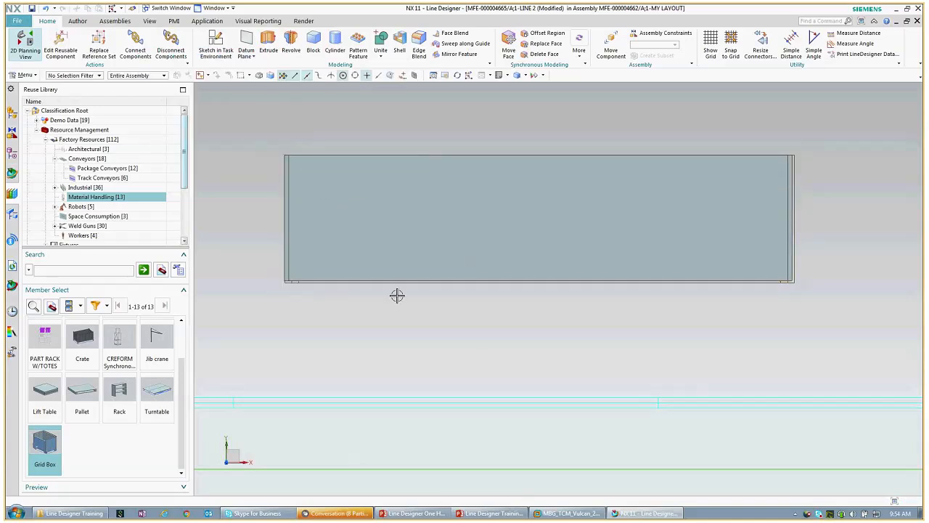
# Step: Move the Grid Box, snapping its origin to the roofed outline's corner point
pyautogui.scroll(-3, 484, 360)
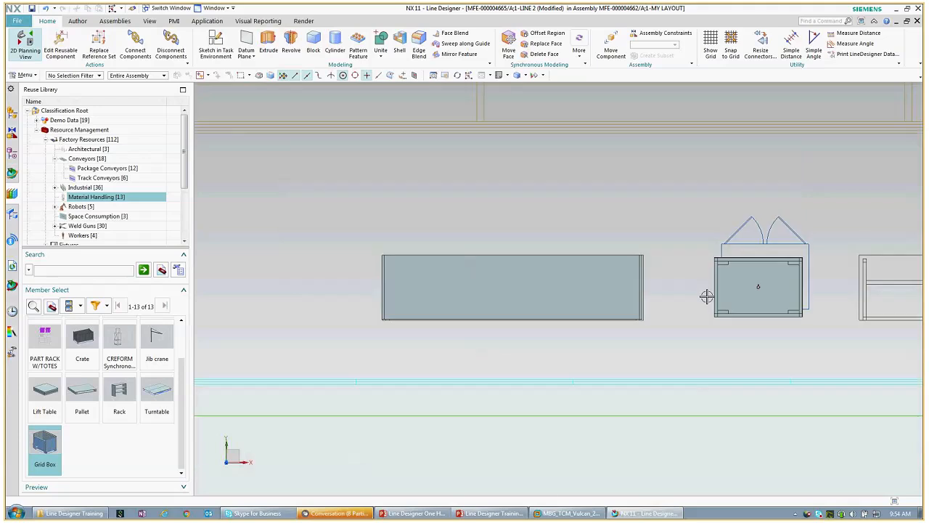
pyautogui.click(730, 284)
pyautogui.rightClick(737, 284)
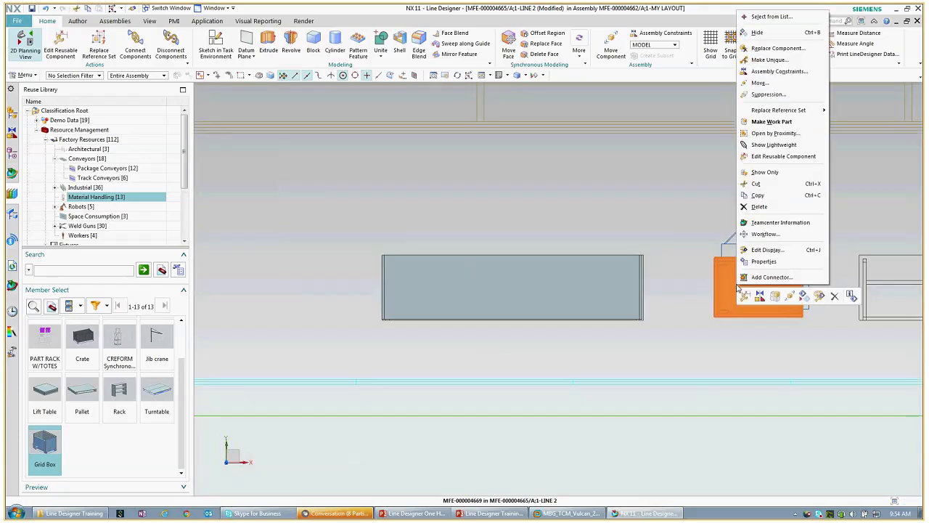
pyautogui.click(789, 296)
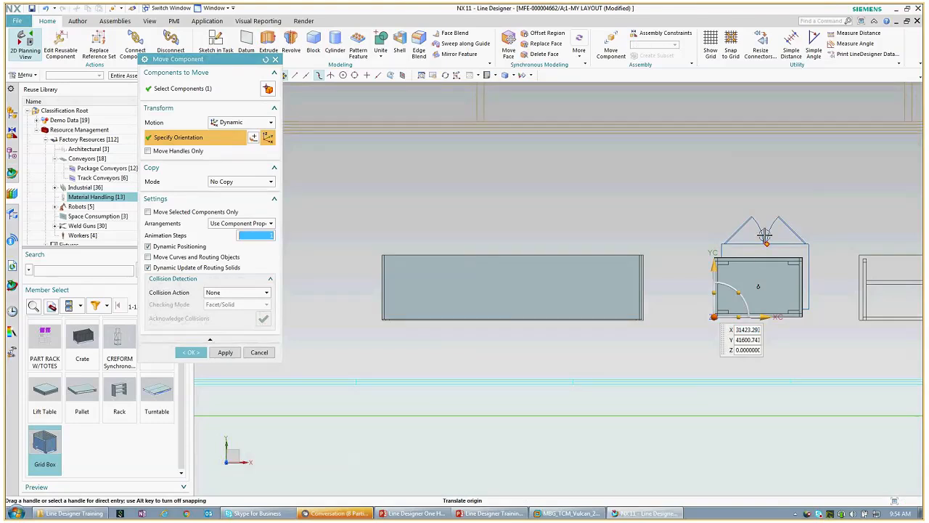
pyautogui.click(751, 196)
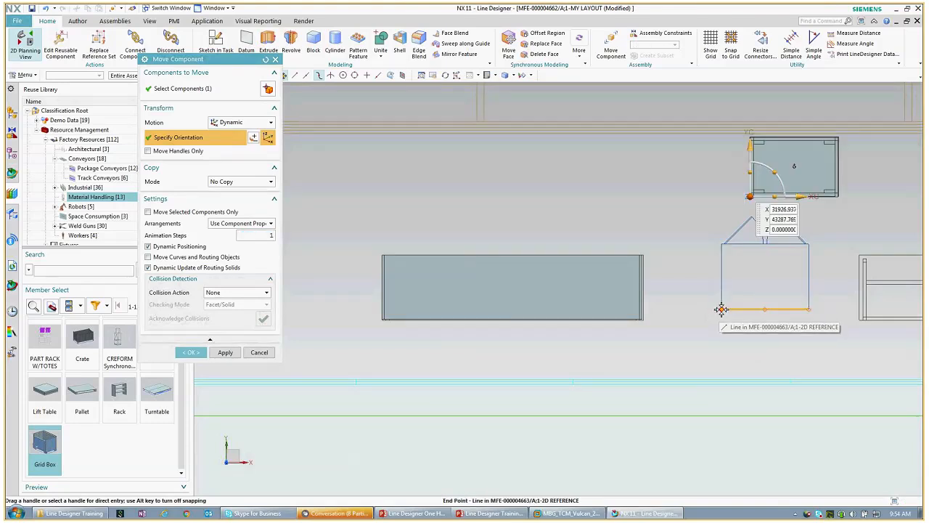
pyautogui.click(719, 310)
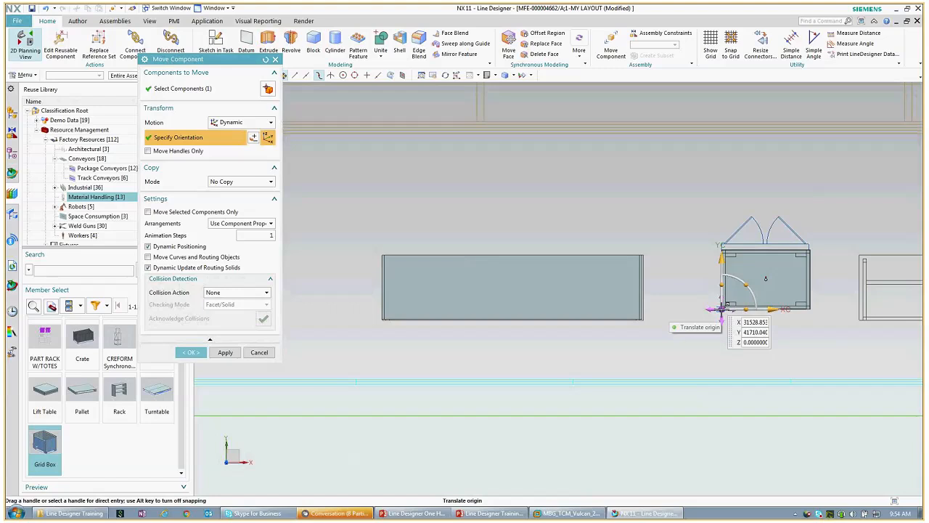
pyautogui.click(193, 352)
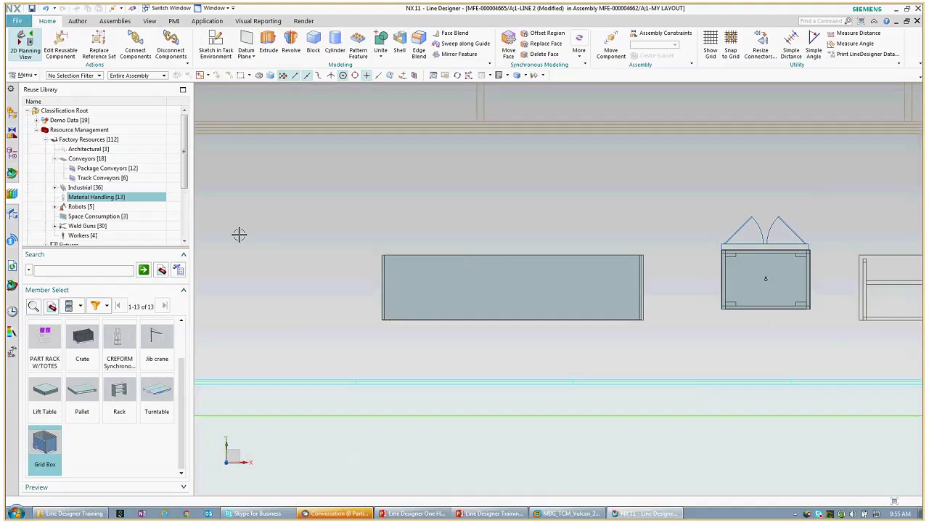
# Step: Start Add Component and pick the MAG HUELLER HILLE NBV400 part from Home > Imported Data > Resources
pyautogui.click(115, 21)
pyautogui.click(131, 44)
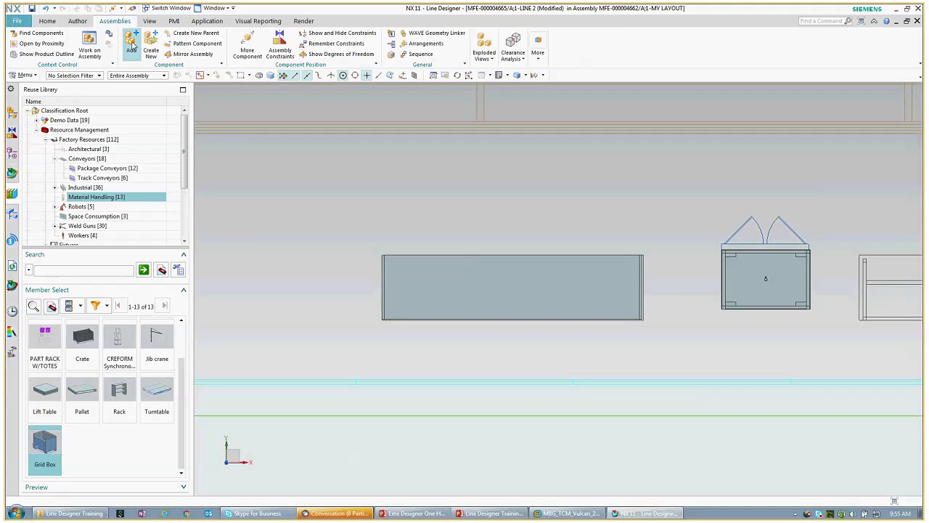
pyautogui.click(266, 338)
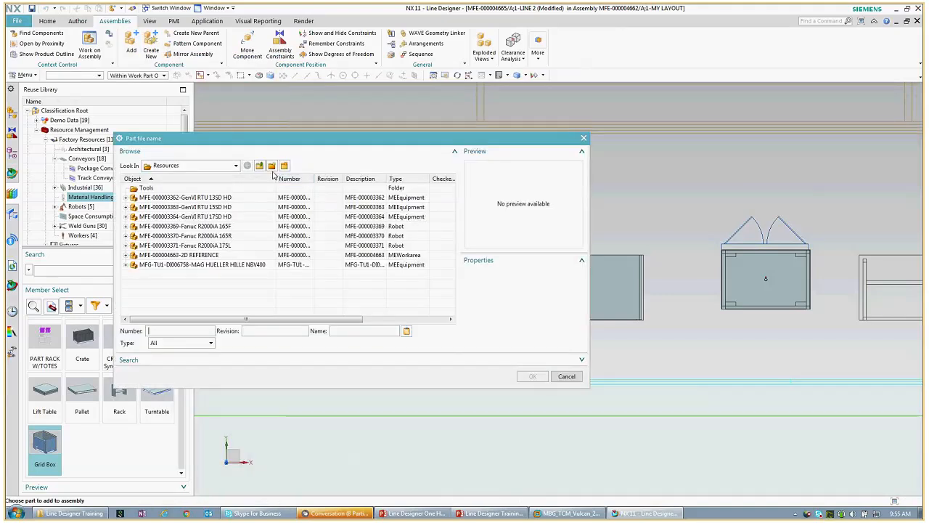
pyautogui.click(236, 167)
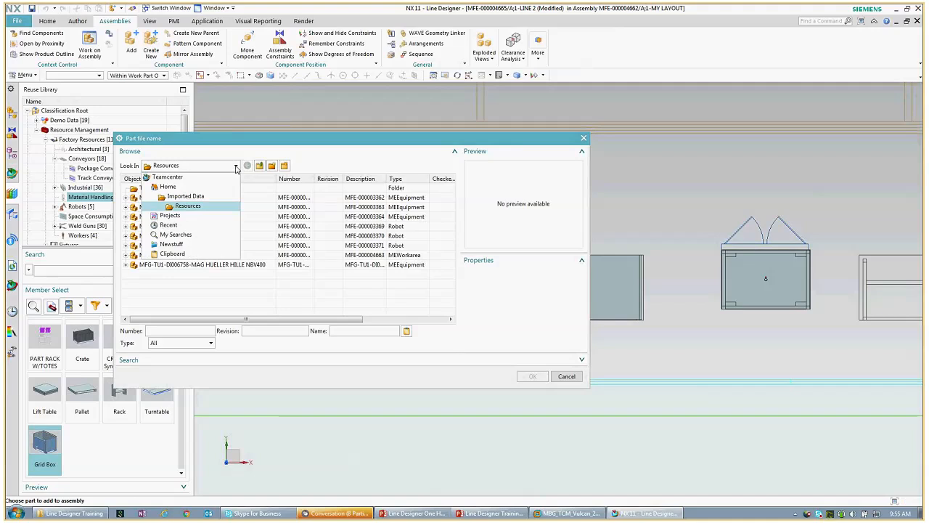
pyautogui.click(173, 188)
pyautogui.doubleClick(168, 206)
pyautogui.doubleClick(160, 219)
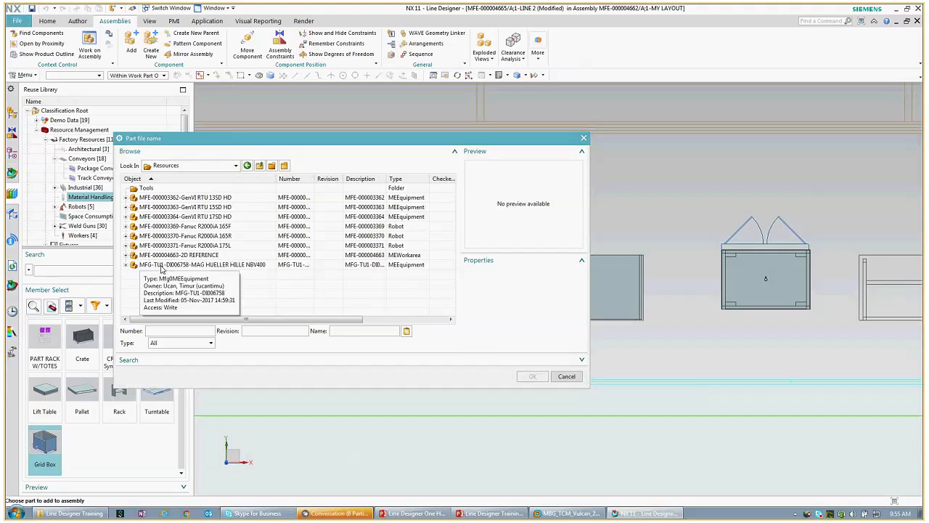
pyautogui.doubleClick(162, 265)
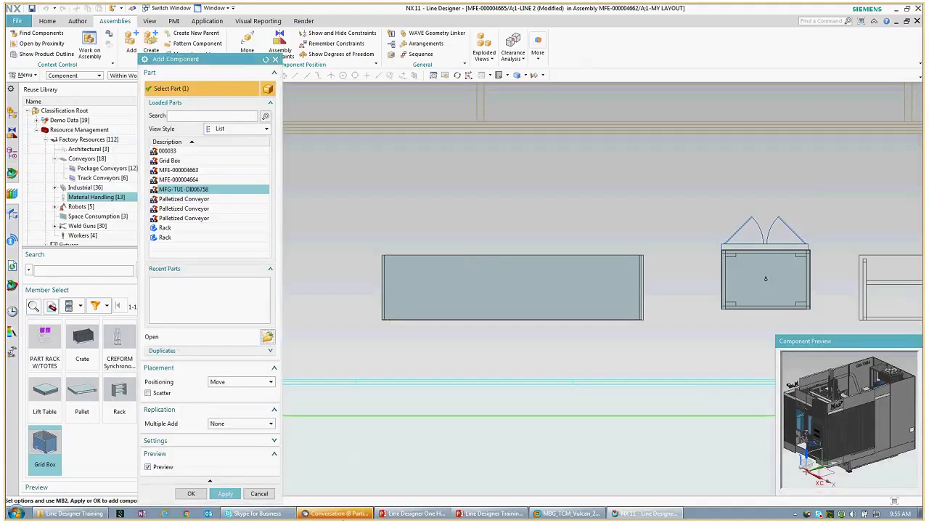
# Step: Add MFG-TU1-DI006758 from Loaded Parts and place it above the outline near the red centre line
pyautogui.keyDown('shift'); pyautogui.moveTo(586, 361); pyautogui.dragTo(357, 369, button='middle'); pyautogui.keyUp('shift')
pyautogui.keyDown('shift'); pyautogui.moveTo(621, 362); pyautogui.dragTo(418, 365, button='middle'); pyautogui.keyUp('shift')
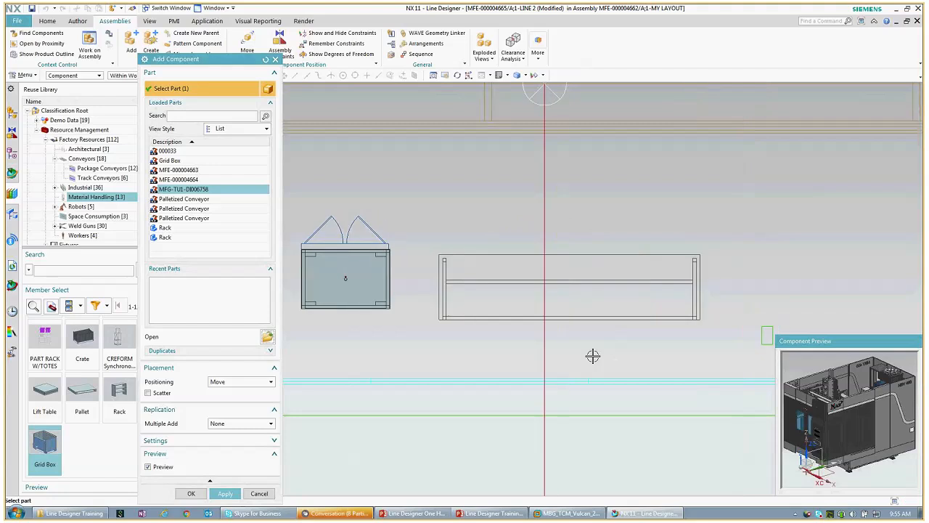
pyautogui.keyDown('shift'); pyautogui.moveTo(806, 305); pyautogui.dragTo(639, 303, button='middle'); pyautogui.keyUp('shift')
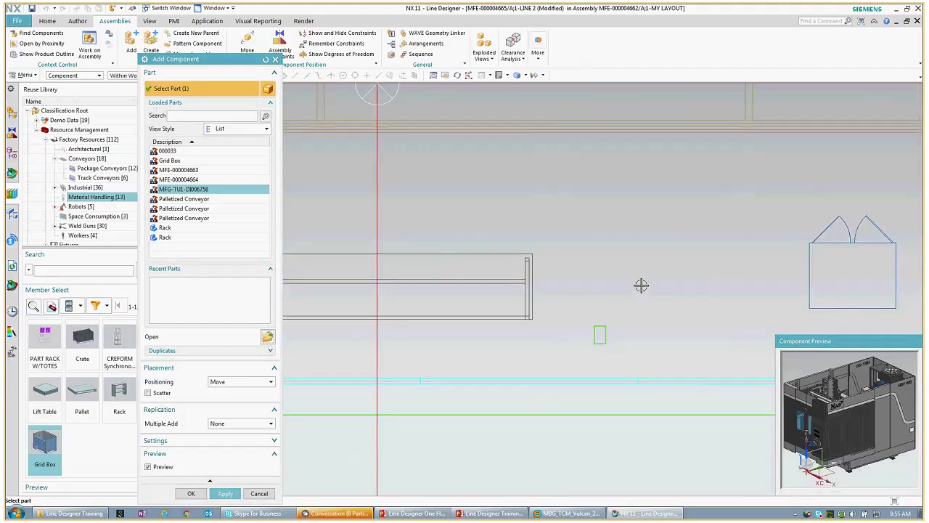
pyautogui.click(764, 381)
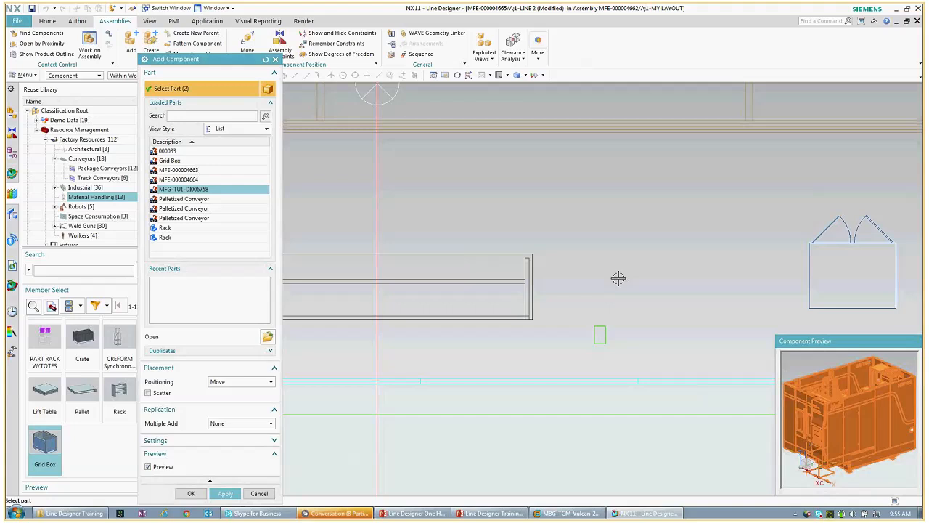
pyautogui.click(225, 494)
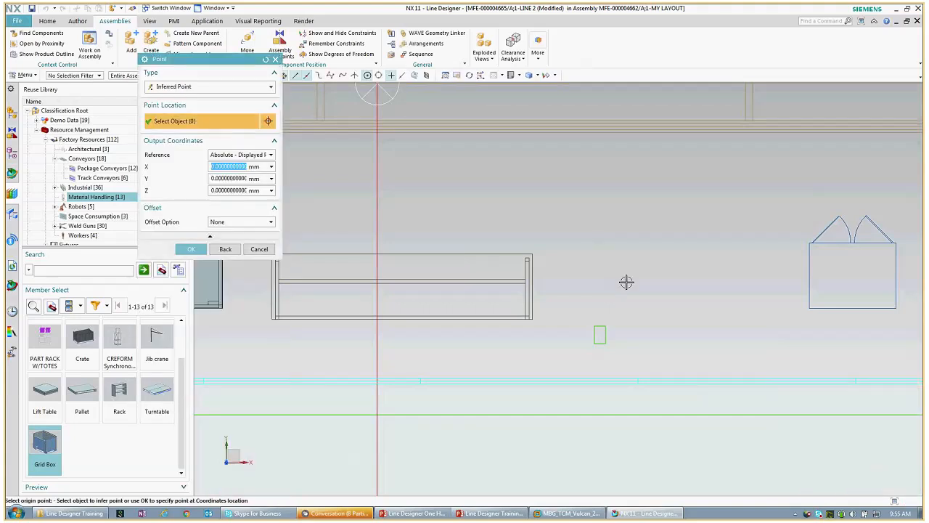
pyautogui.click(626, 282)
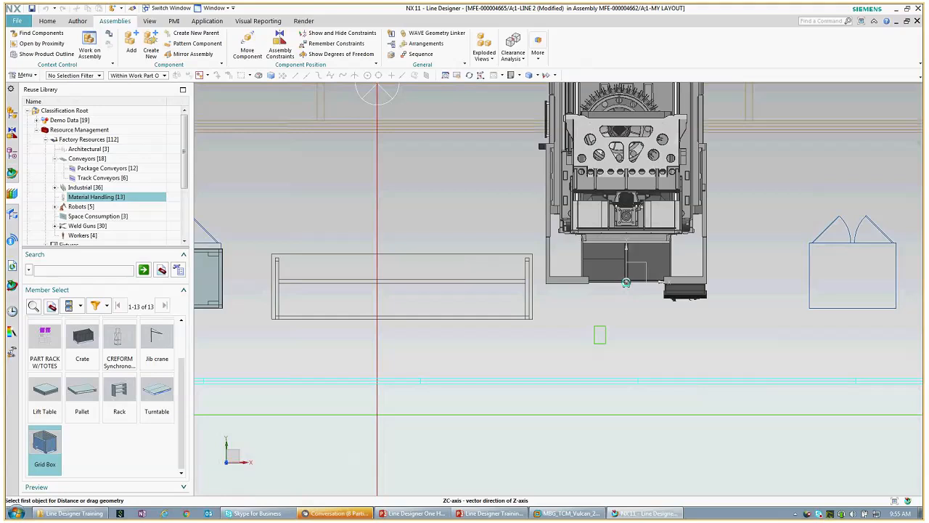
# Step: Accept the machine tool's placement and close Add Component without adding more parts
pyautogui.click(191, 352)
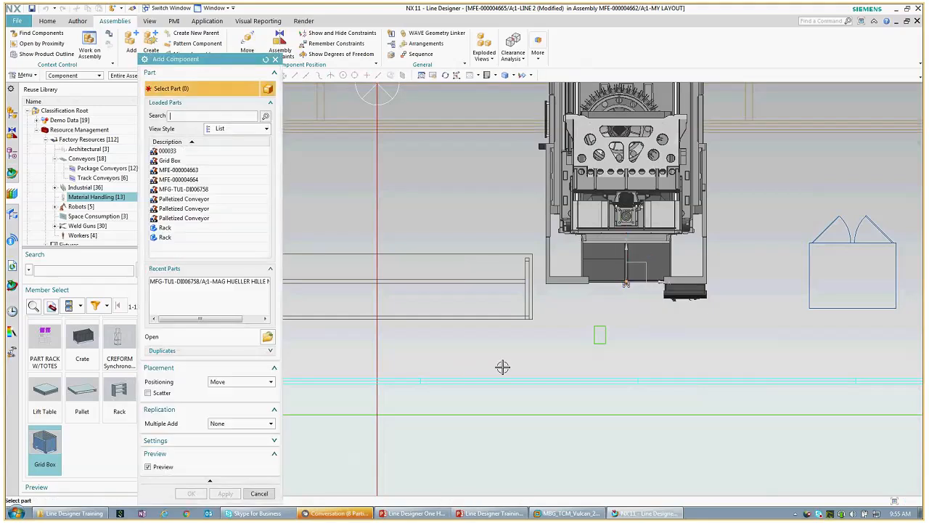
pyautogui.scroll(1, 502, 368)
pyautogui.scroll(-1, 503, 368)
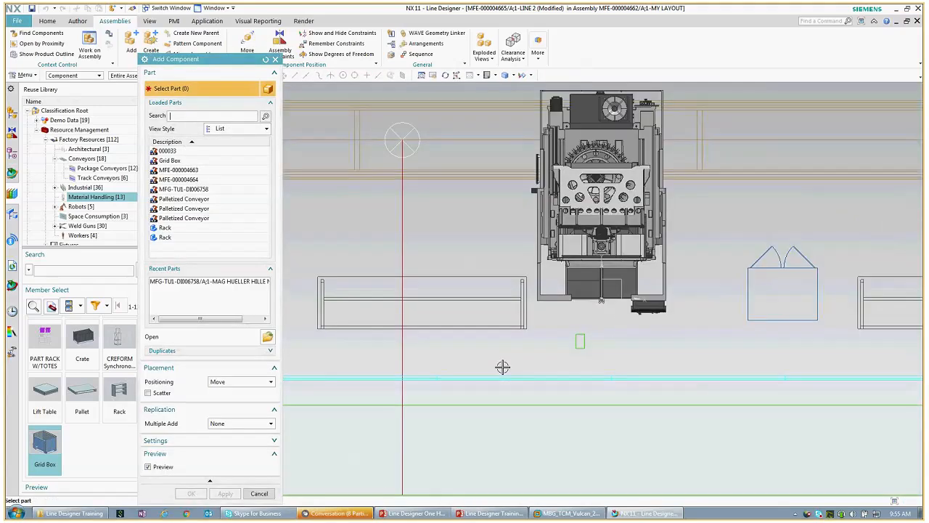
pyautogui.scroll(-3, 502, 367)
pyautogui.click(259, 494)
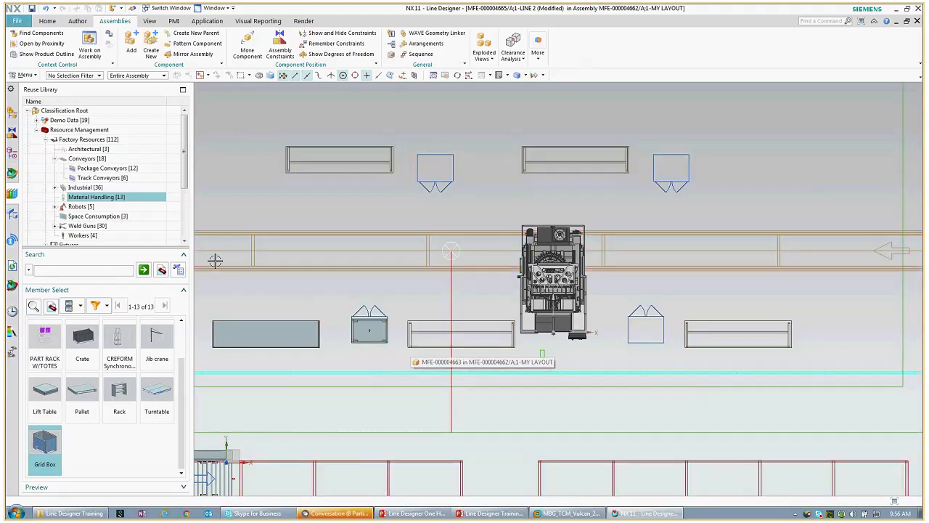
# Step: Show the layout in Trimetric view and display the MY LAYOUT structure in Plant Navigator
pyautogui.click(48, 22)
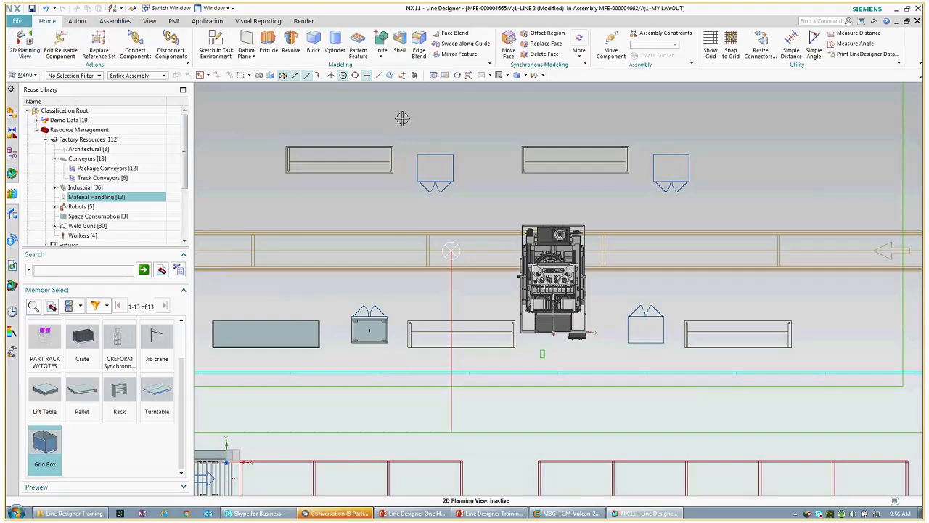
pyautogui.click(501, 75)
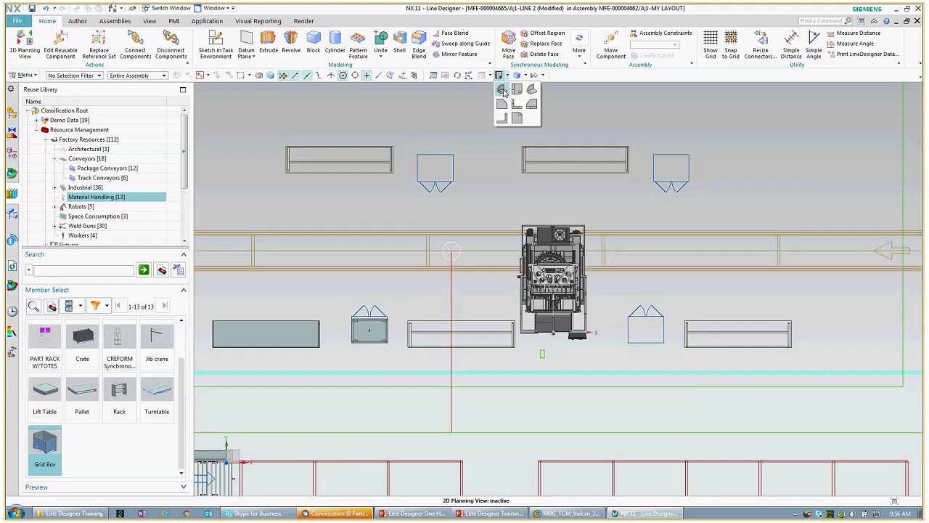
pyautogui.click(503, 90)
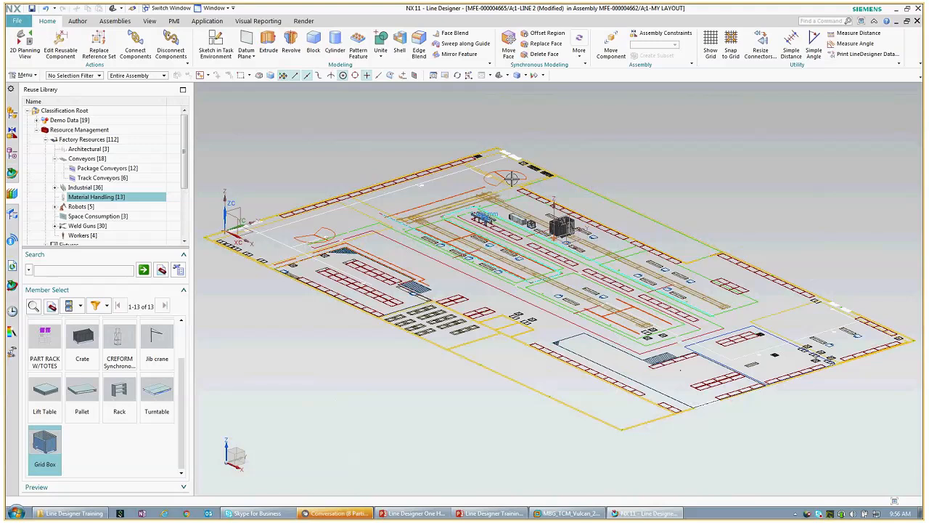
pyautogui.scroll(3, 512, 177)
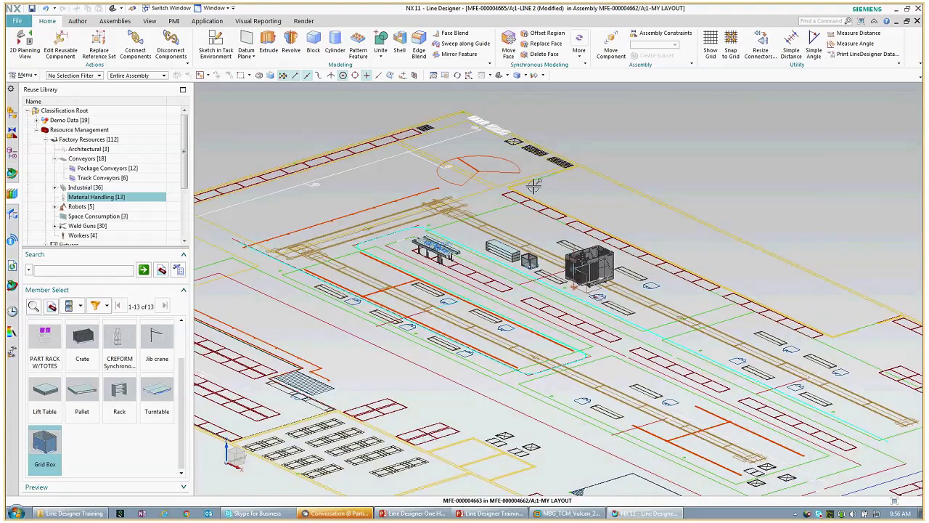
pyautogui.scroll(3, 534, 186)
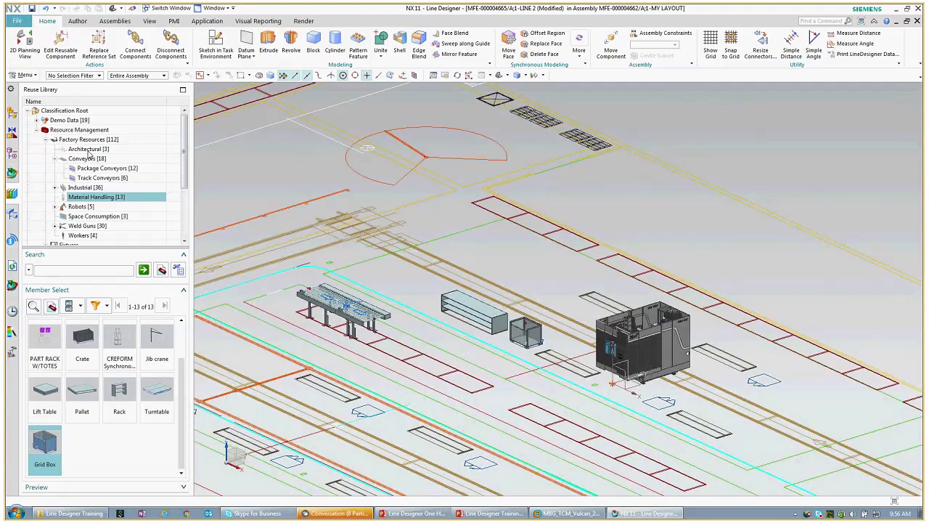
pyautogui.click(11, 214)
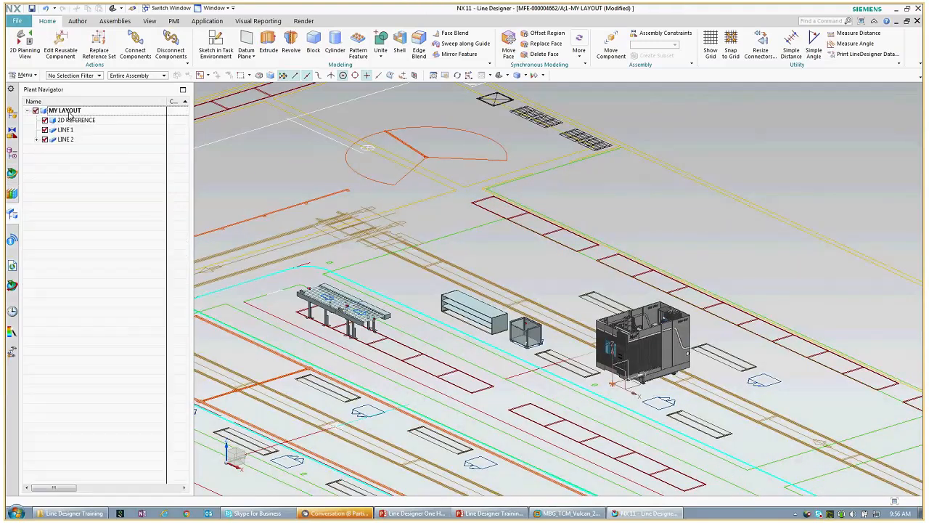
# Step: Save MY LAYOUT through File > Save > Save Options, then switch to the PowerPoint training deck
pyautogui.click(17, 21)
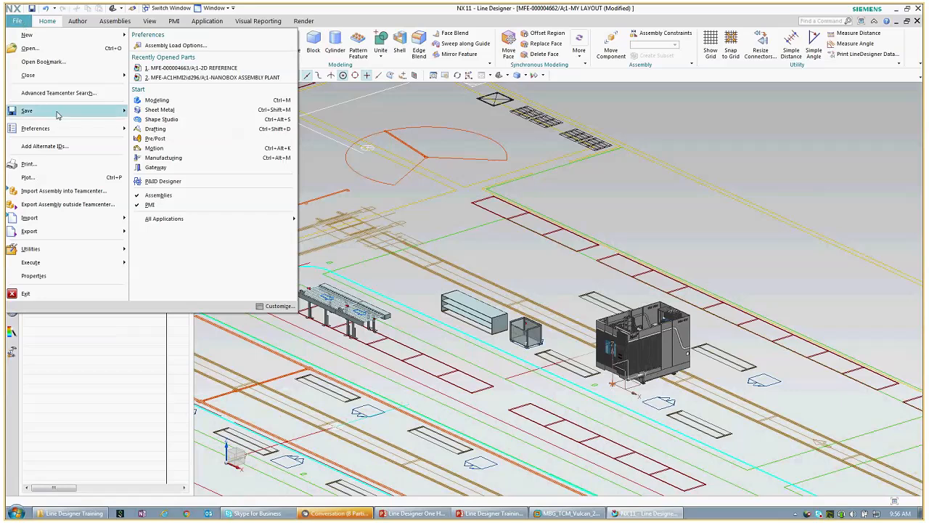
pyautogui.moveTo(58, 113)
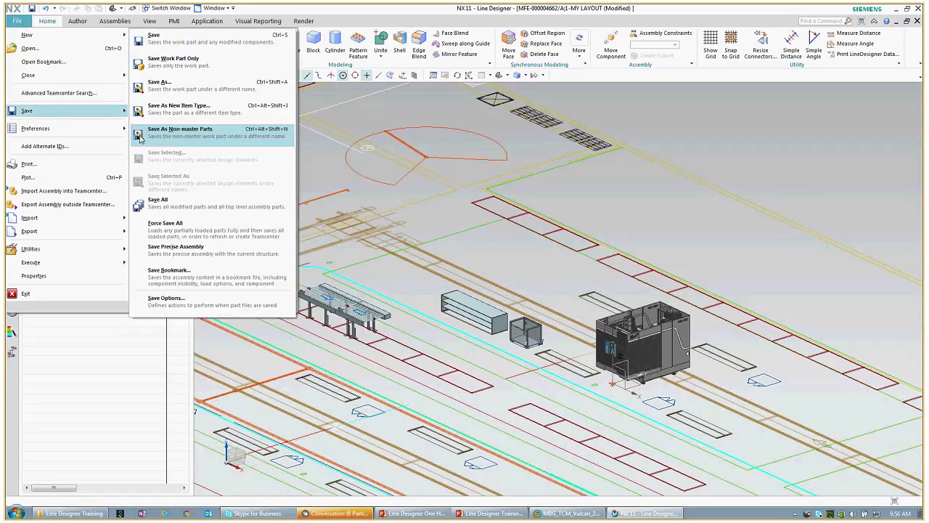
pyautogui.click(158, 303)
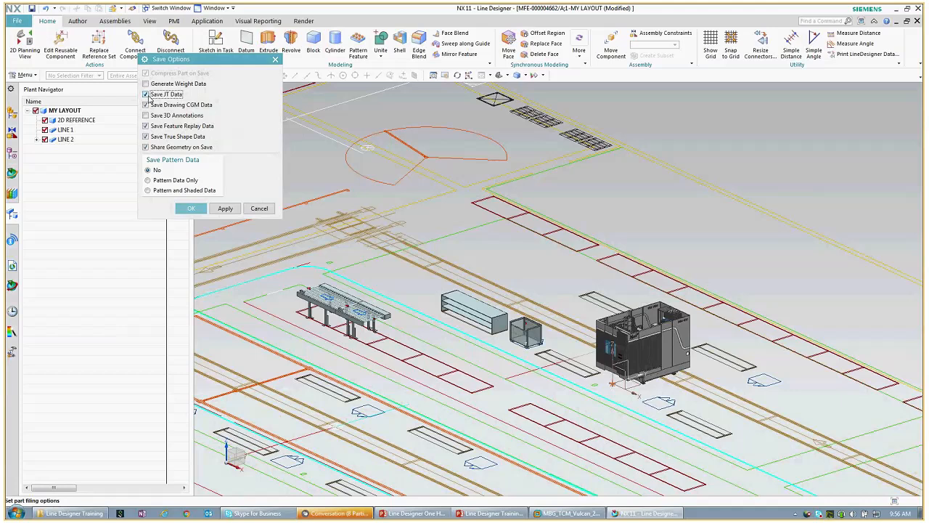
pyautogui.click(190, 208)
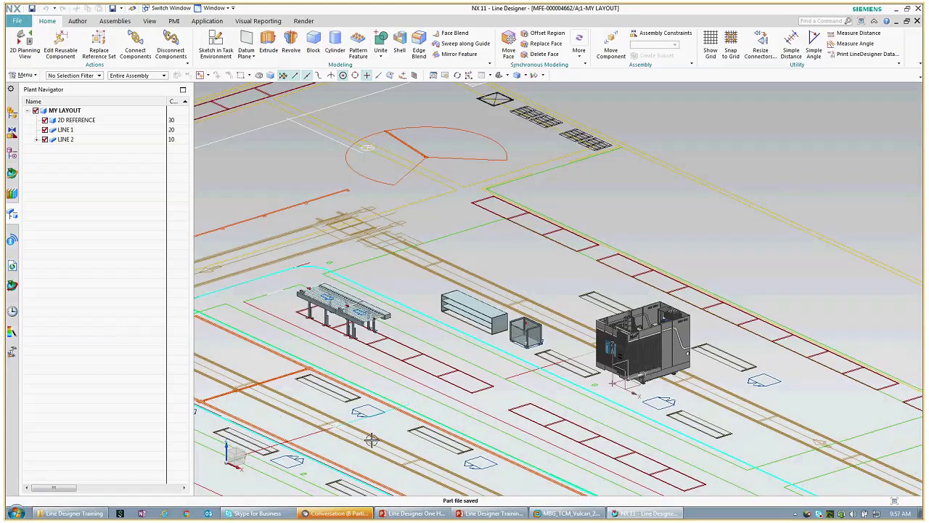
pyautogui.click(407, 514)
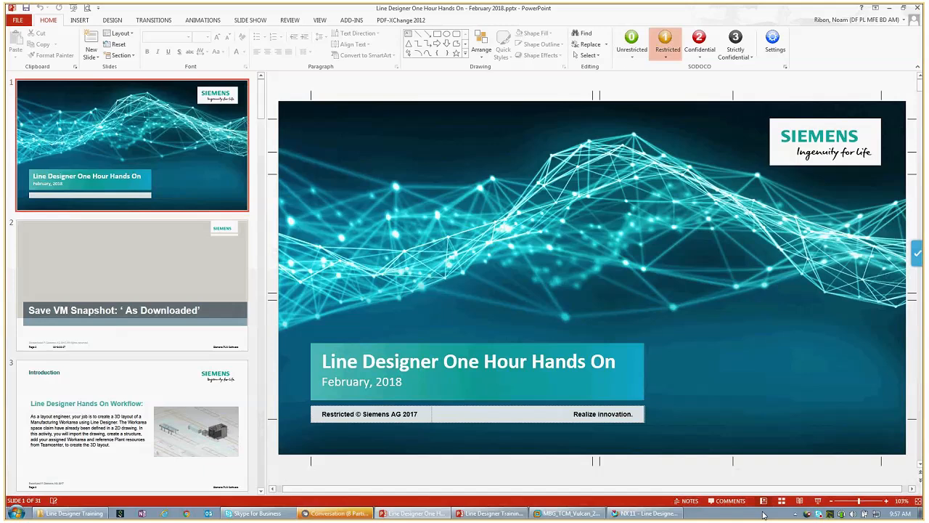
# Step: Run the slide show and advance from Introduction to slide 8, 'Import a 2D AutoCAD drawing'
pyautogui.click(818, 501)
pyautogui.click(613, 497)
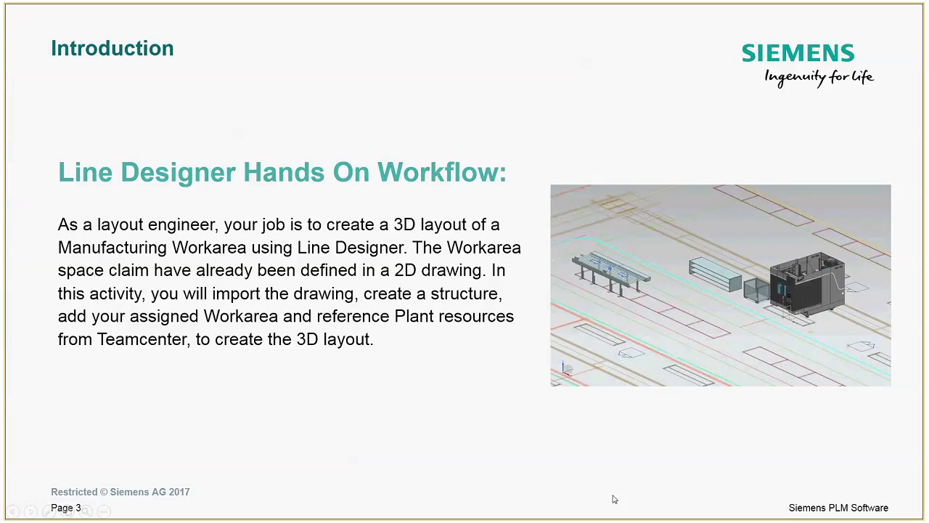
pyautogui.click(612, 499)
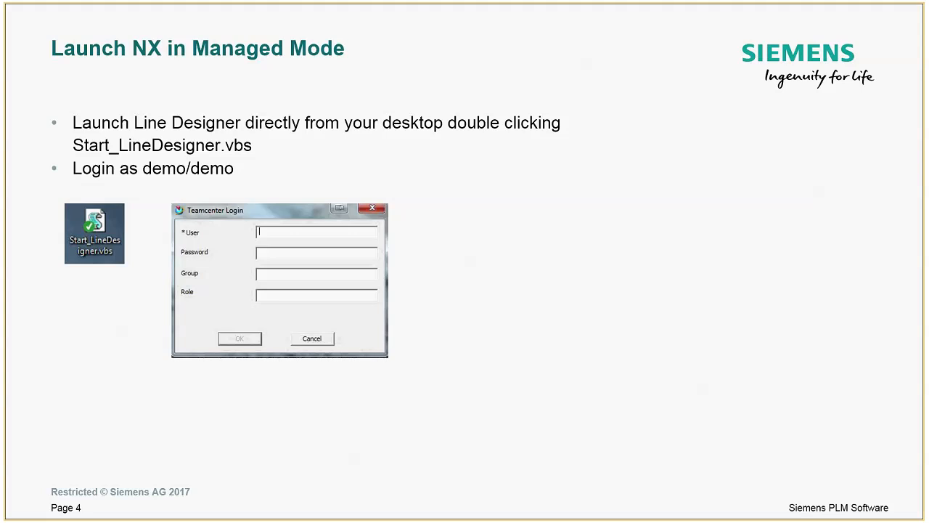
pyautogui.press('Right')
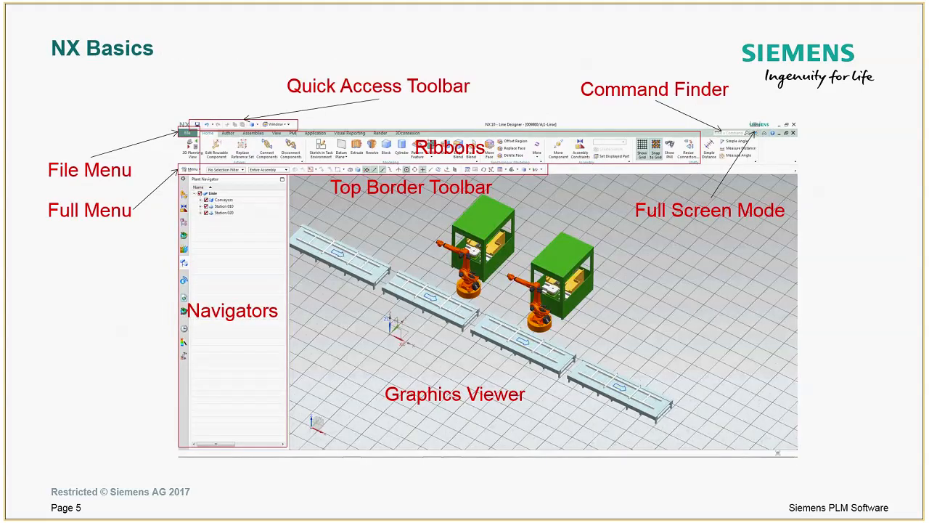
pyautogui.click(253, 339)
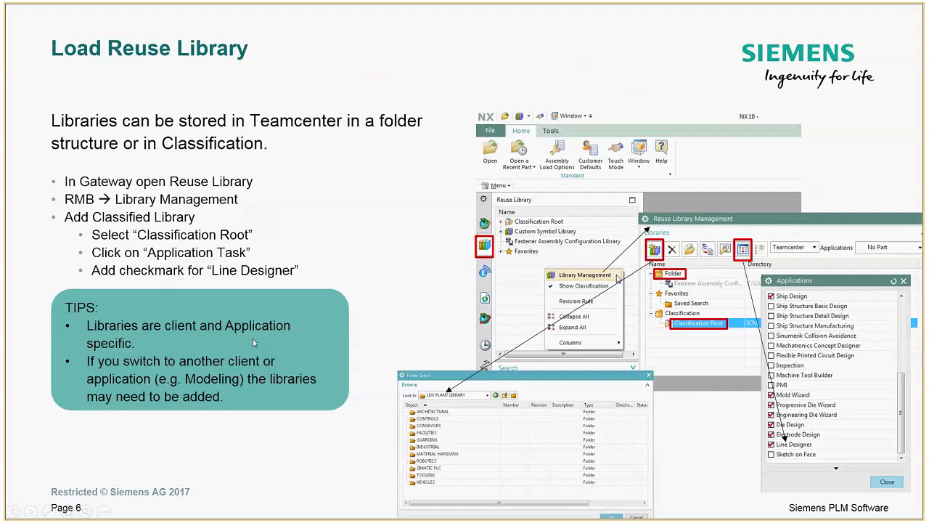
pyautogui.click(254, 343)
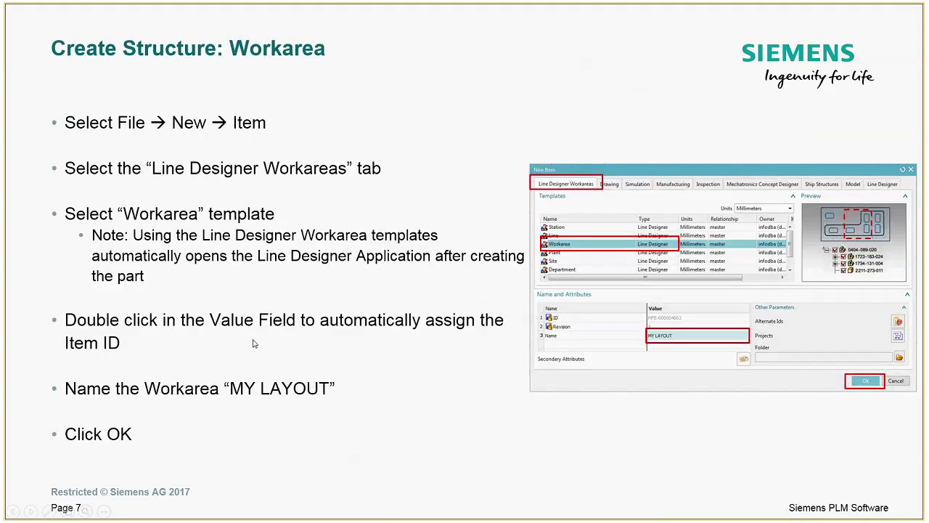
pyautogui.click(254, 343)
pyautogui.click(253, 344)
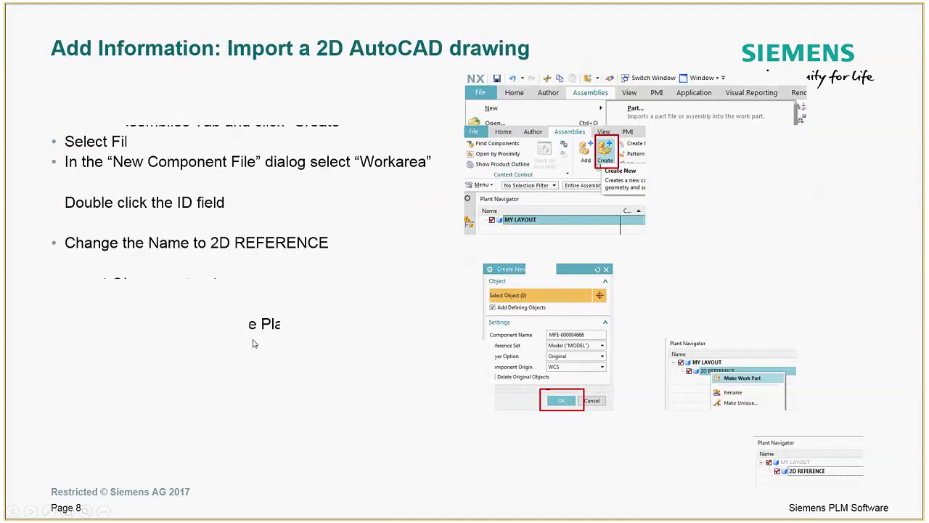